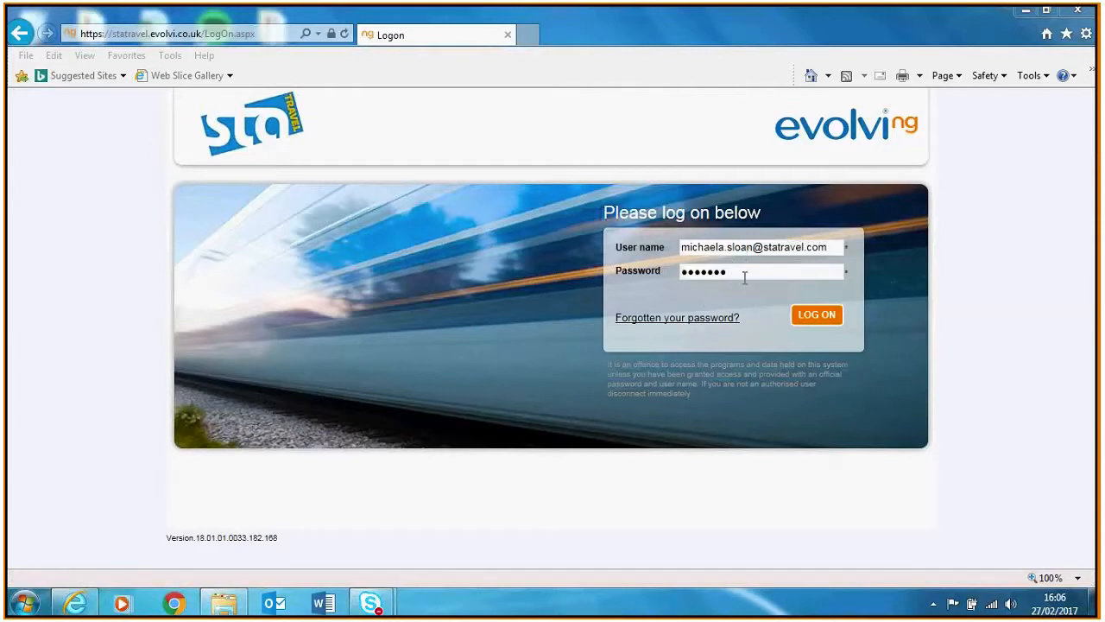
Log on to Evolvi with the user's account details to reach the rail search home page
left_click(816, 316)
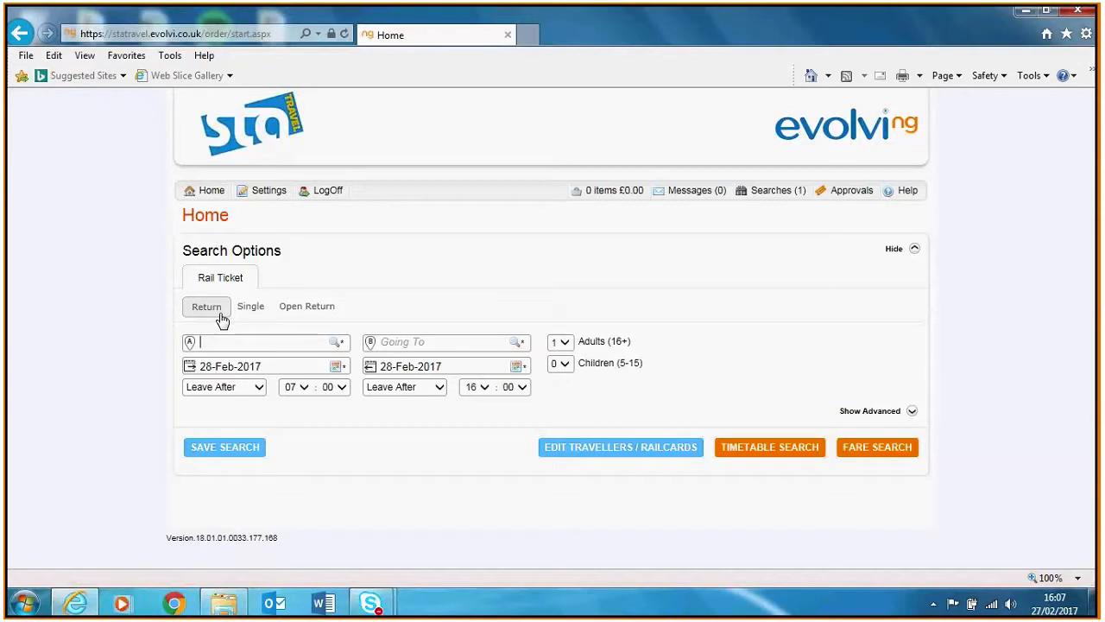
Set the journey from Manchester Piccadilly ('man') to London Euston ('lon')
type("man")
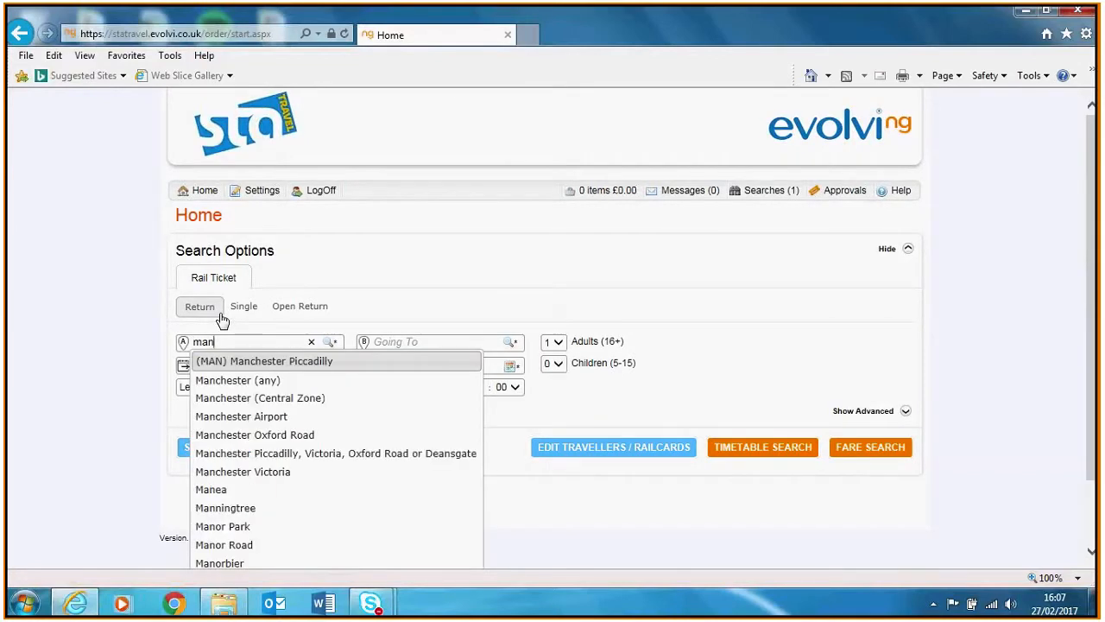
left_click(231, 369)
left_click(387, 343)
type("lon")
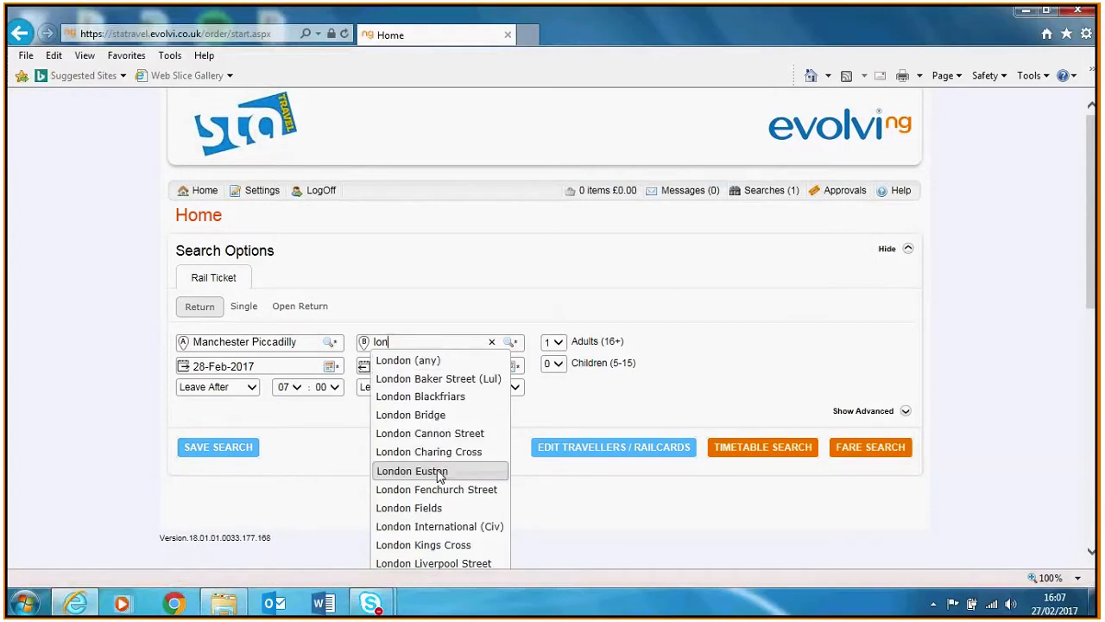
left_click(441, 478)
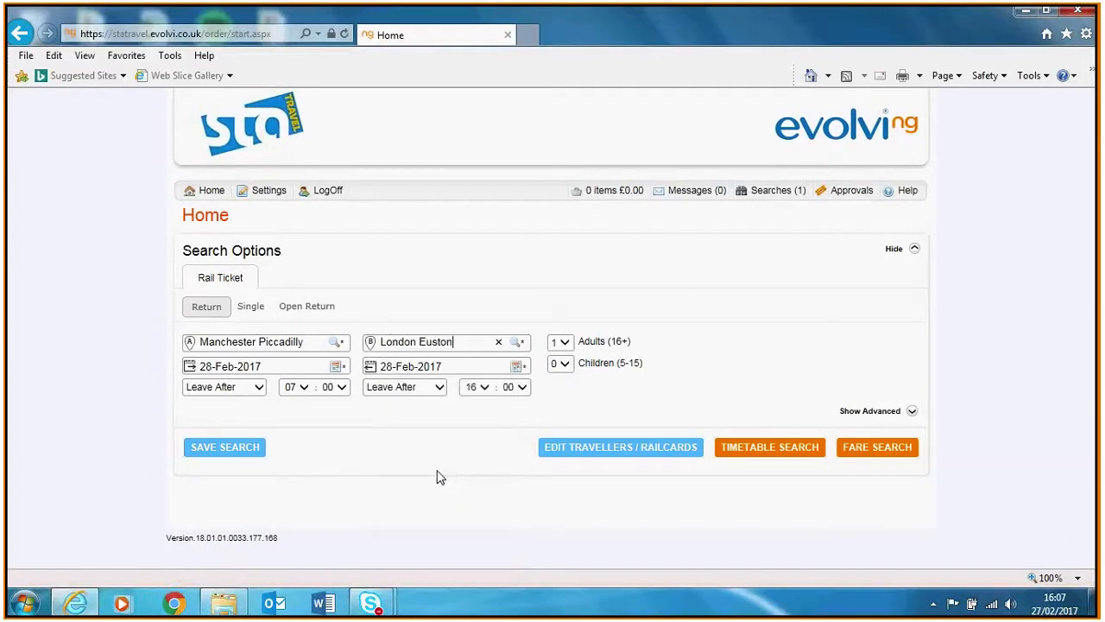
Set the outbound date to 21 March and the return date to 24 March 2017
left_click(338, 367)
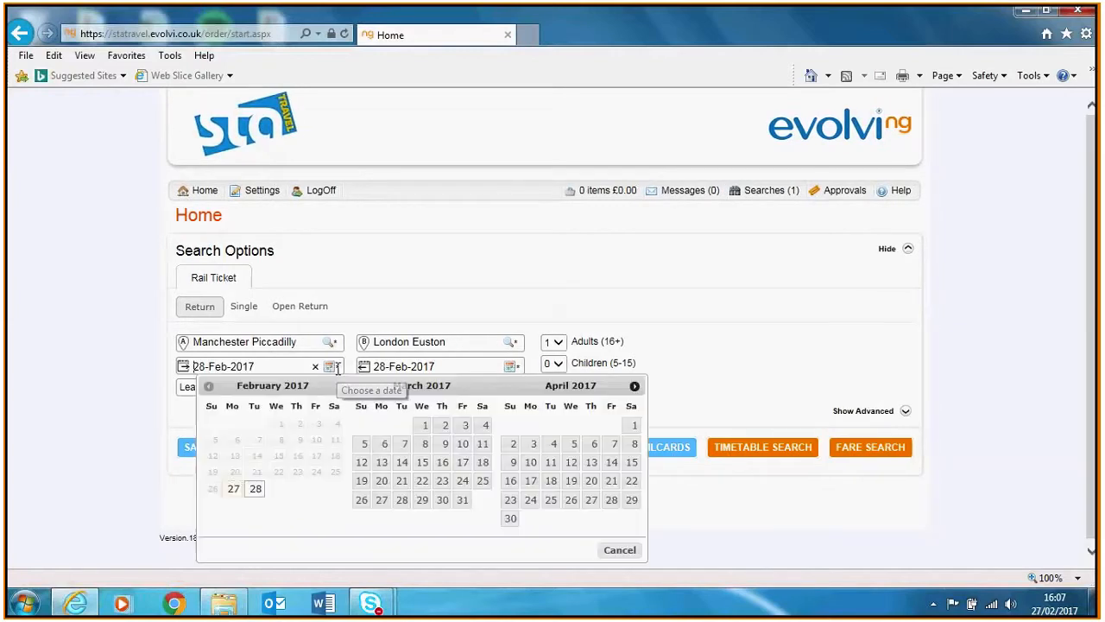
left_click(401, 481)
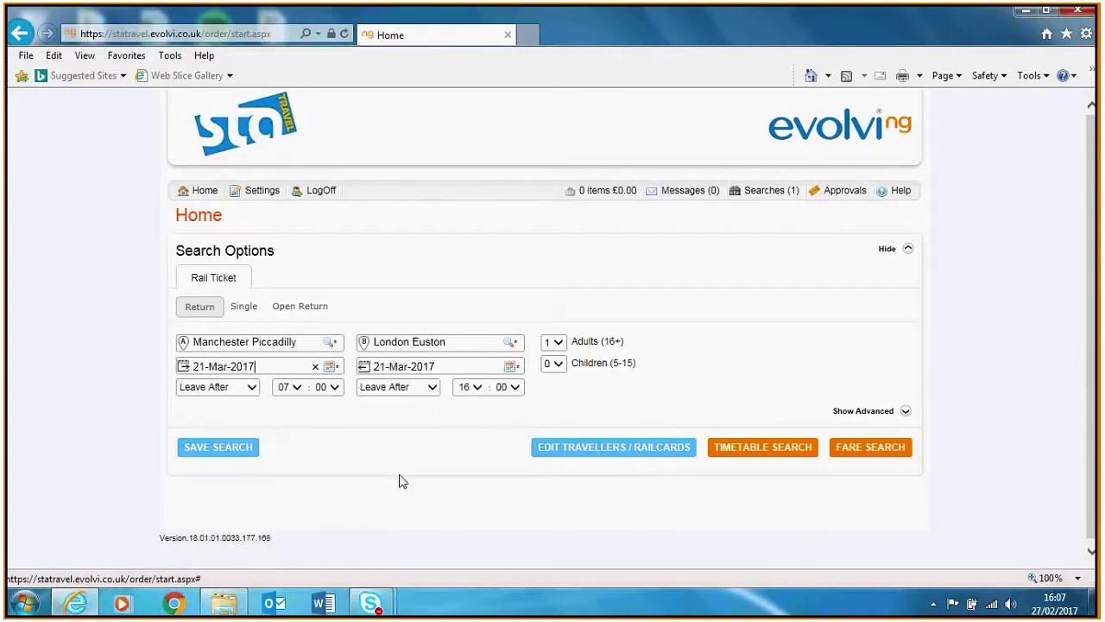
left_click(515, 367)
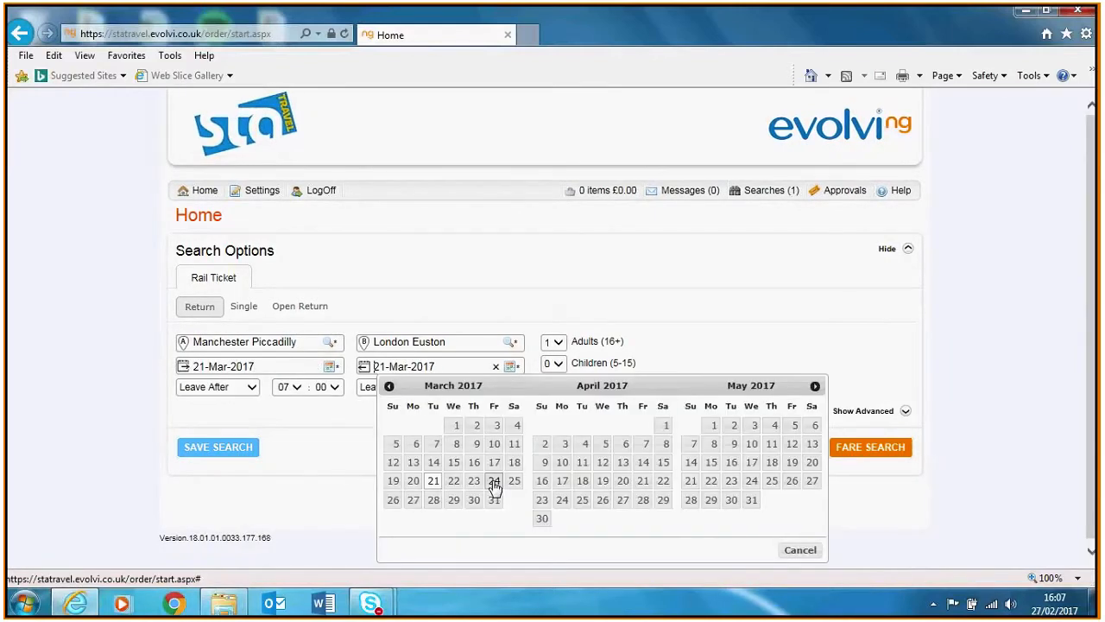
left_click(494, 485)
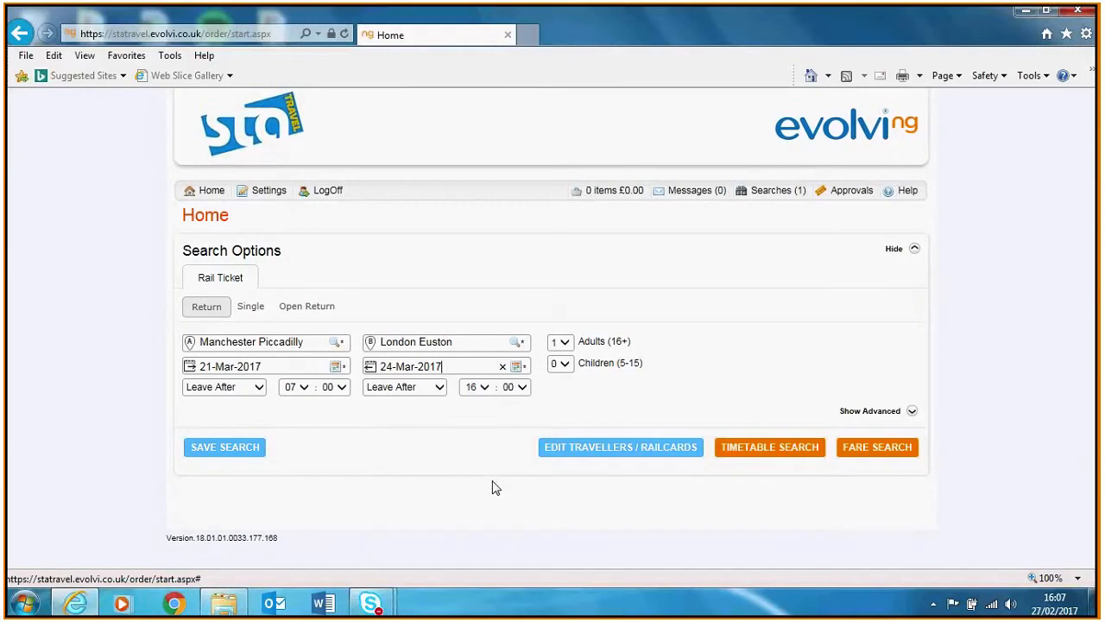
Leave after 13:00 outbound and after 20:00 returning, for 2 adults
left_click(258, 387)
left_click(259, 391)
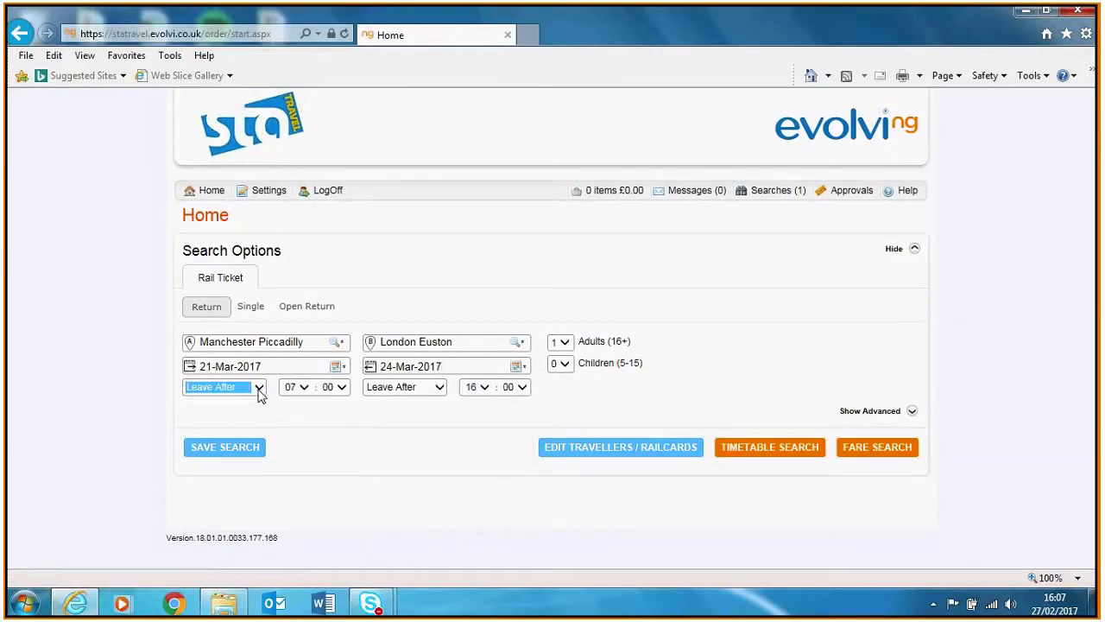
left_click(305, 390)
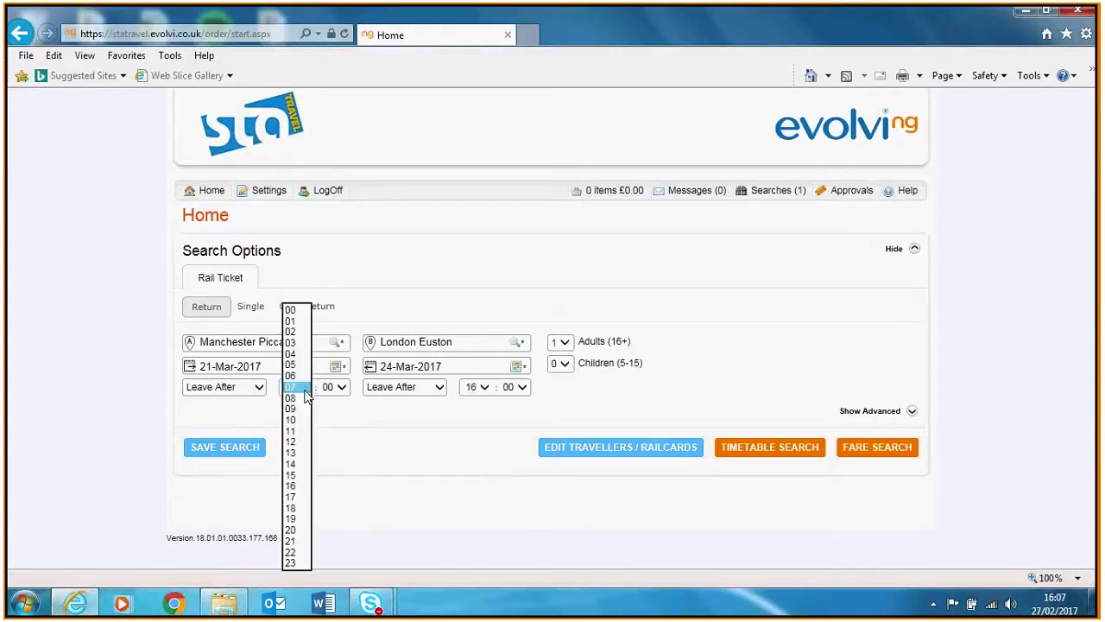
left_click(294, 453)
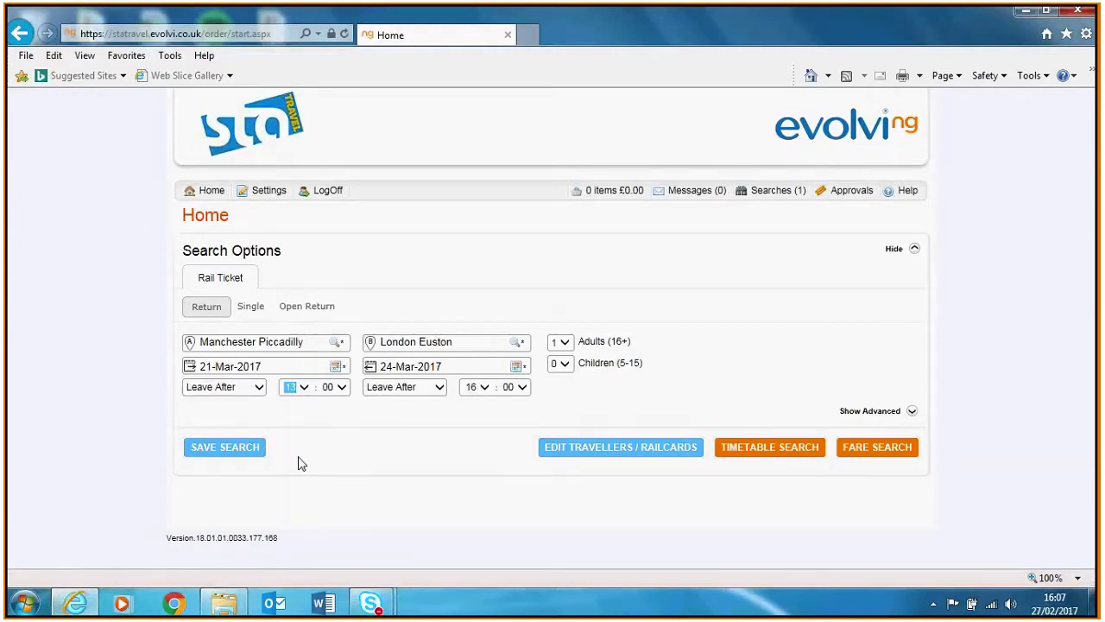
left_click(480, 388)
left_click(473, 430)
left_click(570, 345)
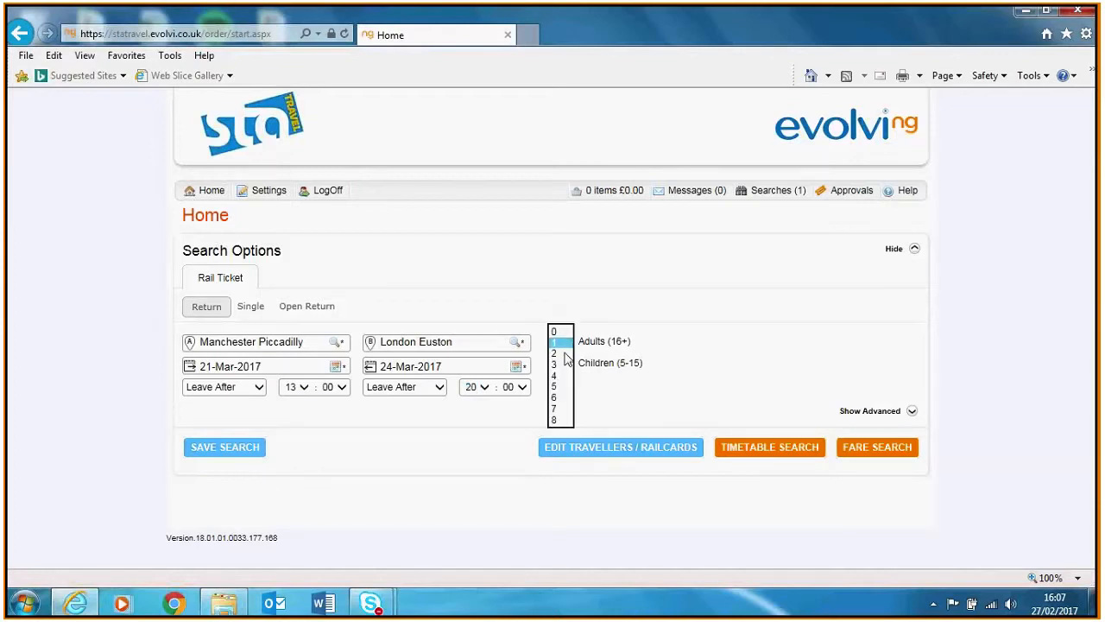
left_click(560, 354)
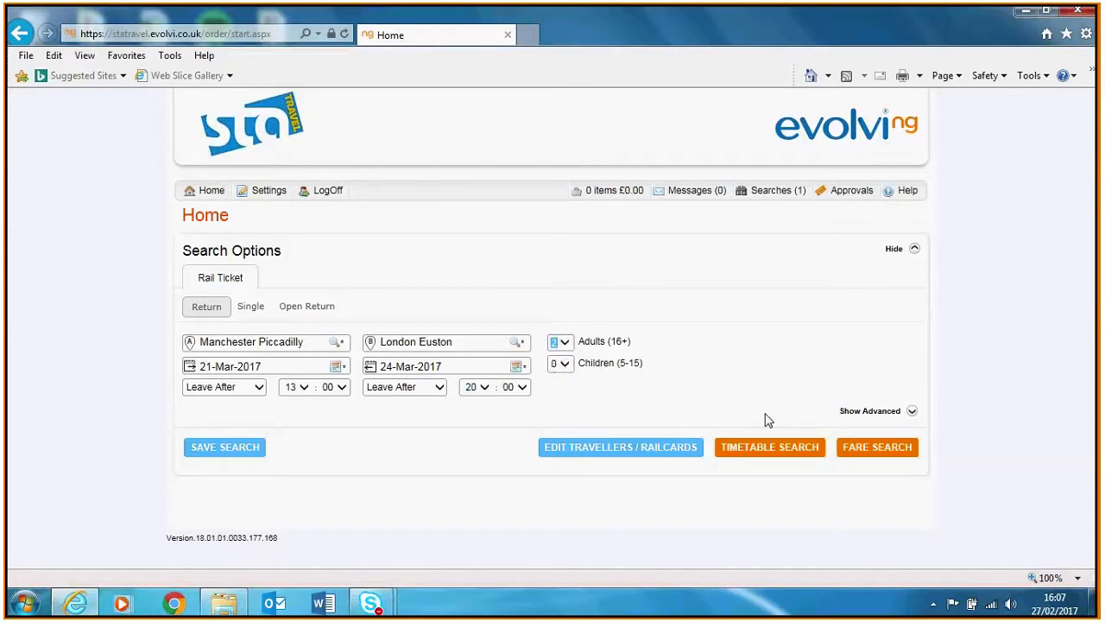
Expand Show Advanced to reveal class, routing, priority and change/via/avoid station options
left_click(913, 412)
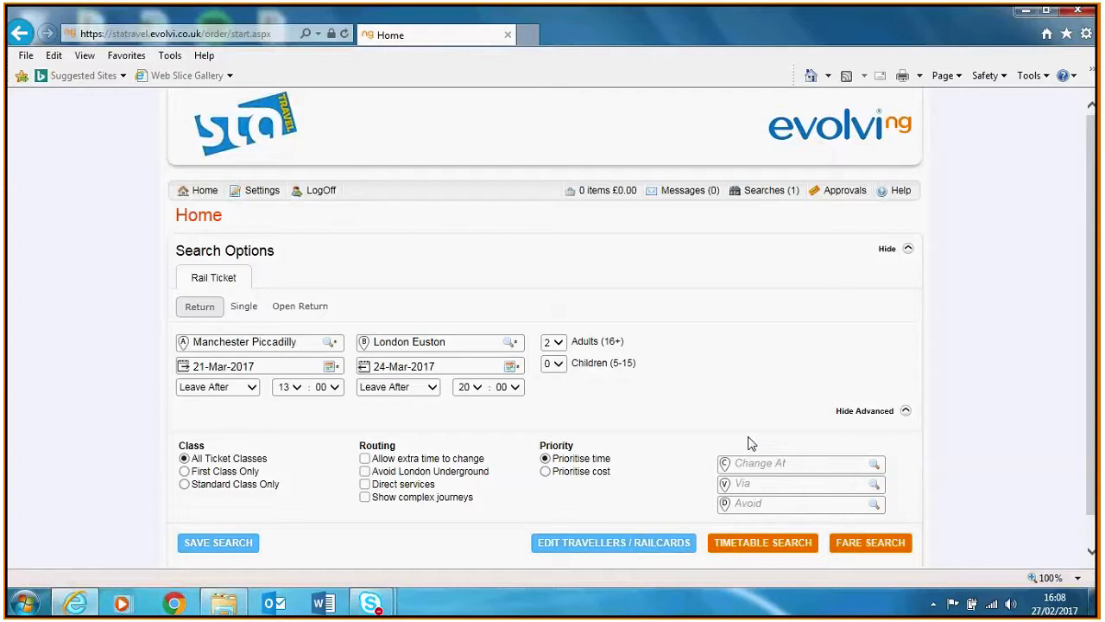
left_click_drag(1092, 371, 1091, 407)
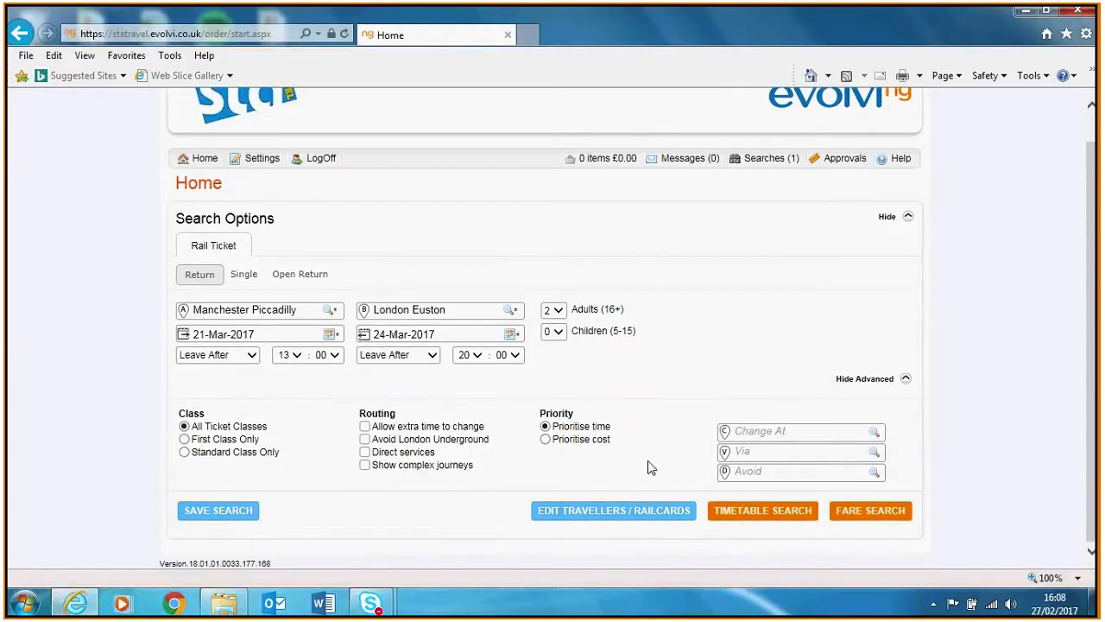
Add the pinned saved traveller and a second adult, Mr Test Tester
left_click(615, 518)
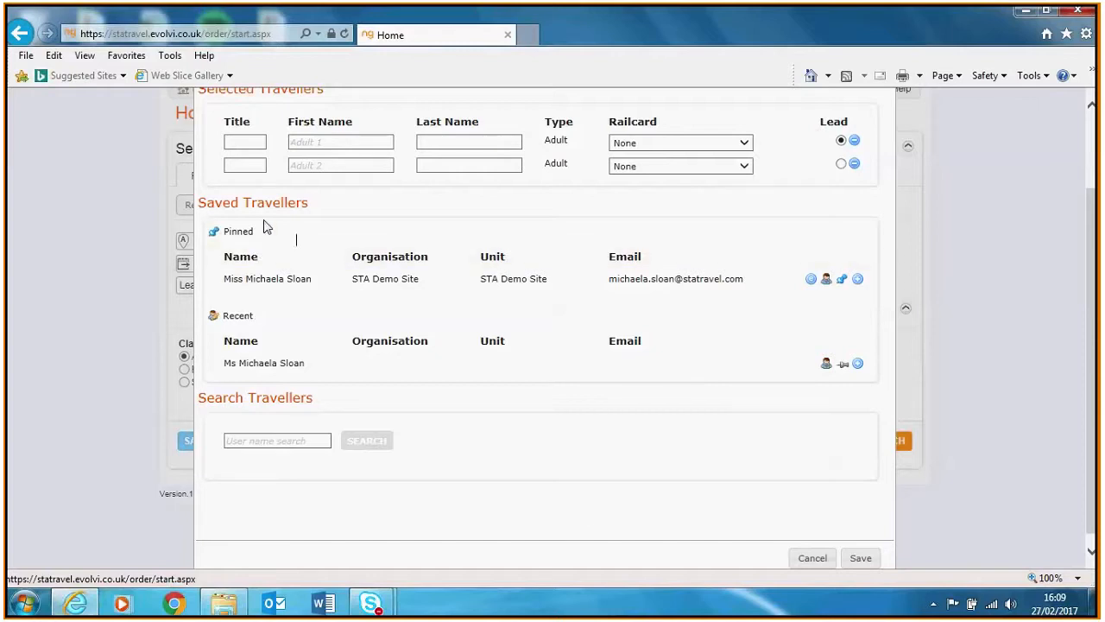
left_click(858, 280)
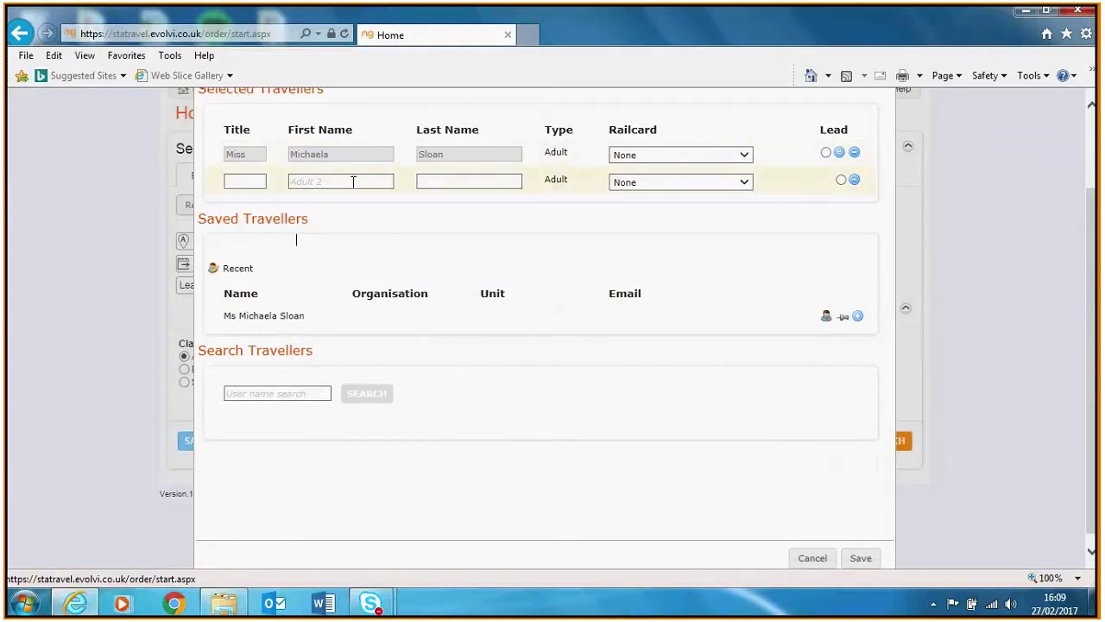
left_click(247, 182)
type("Mr")
key("Tab")
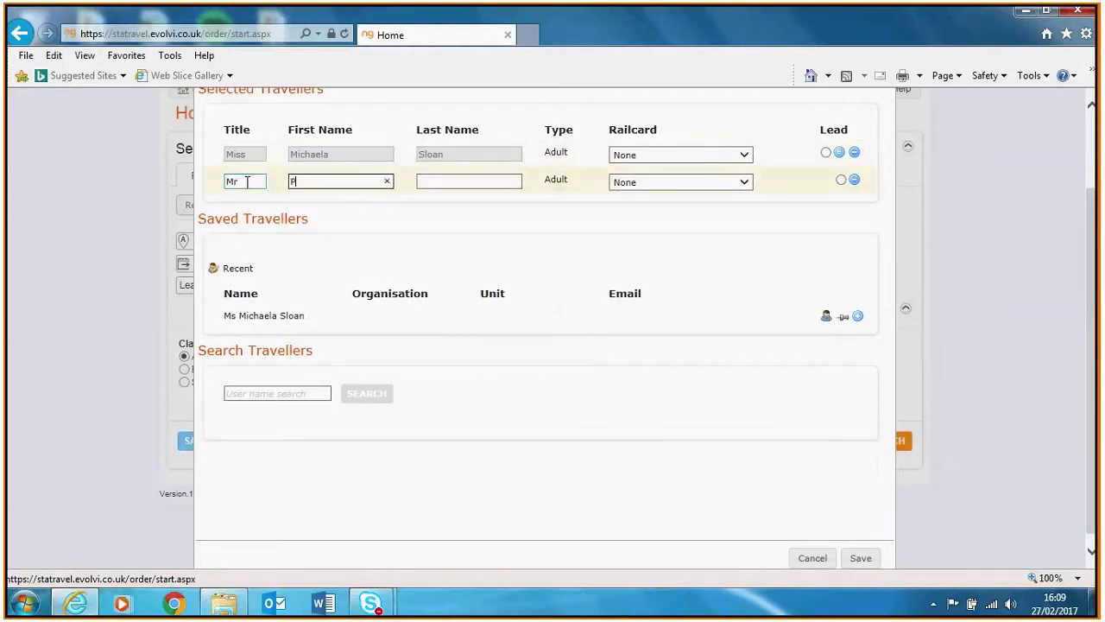
type("Test")
key("Tab")
type("Tester")
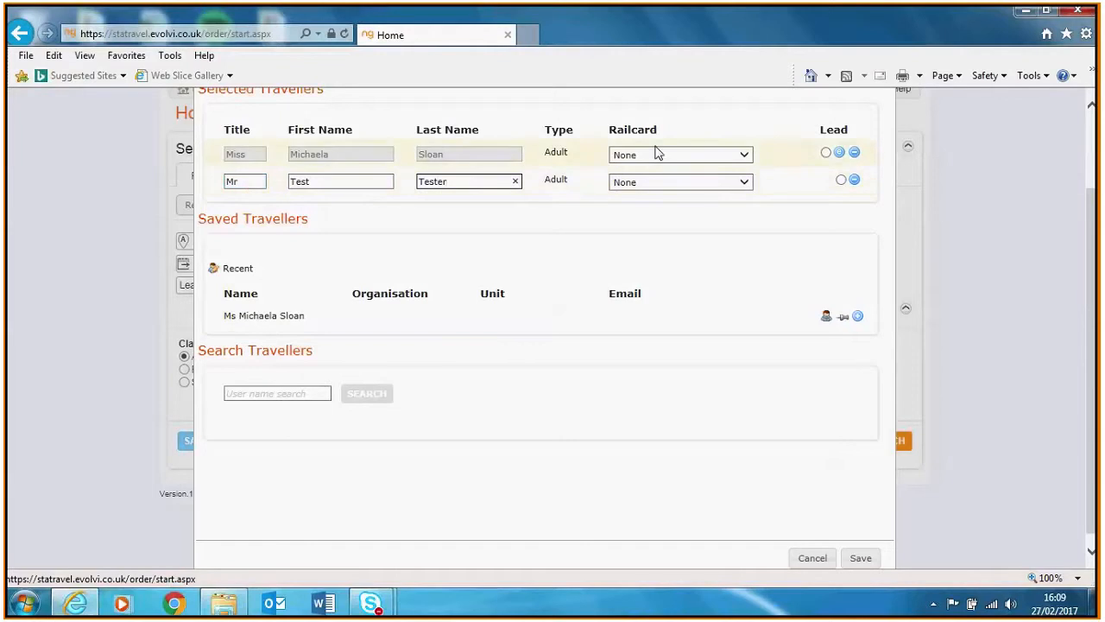
Make the first traveller lead passenger with no railcard
left_click(826, 154)
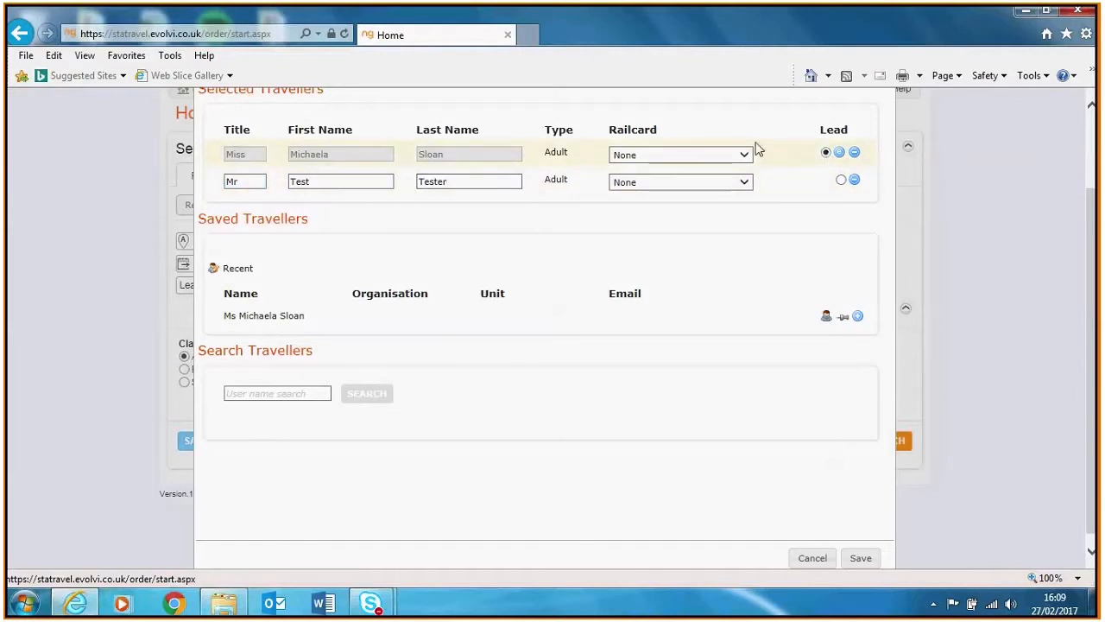
left_click(714, 159)
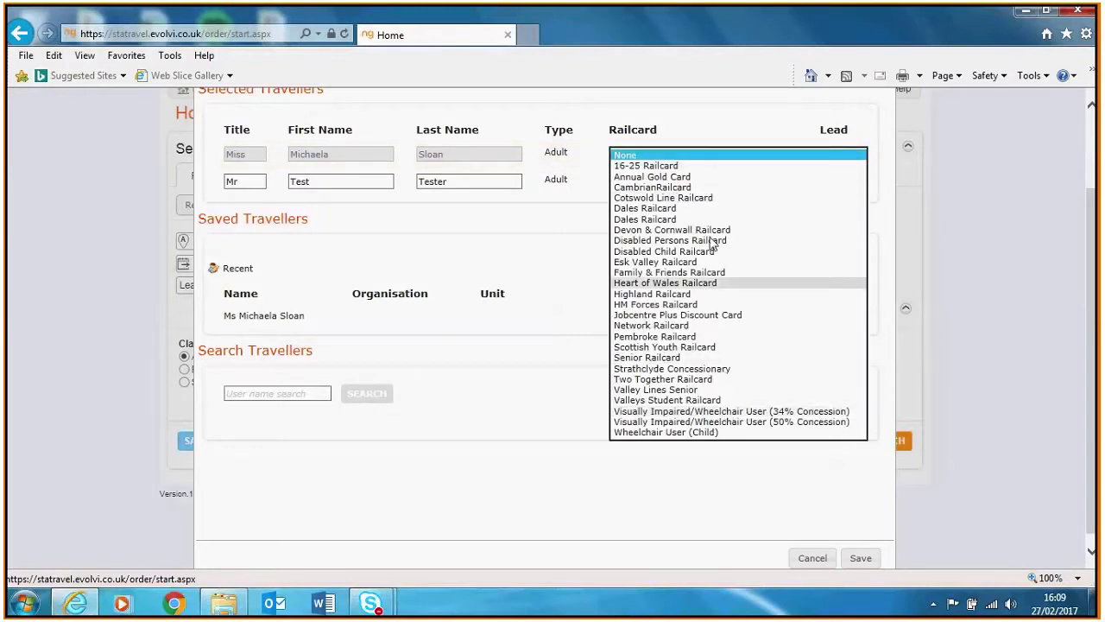
left_click(718, 123)
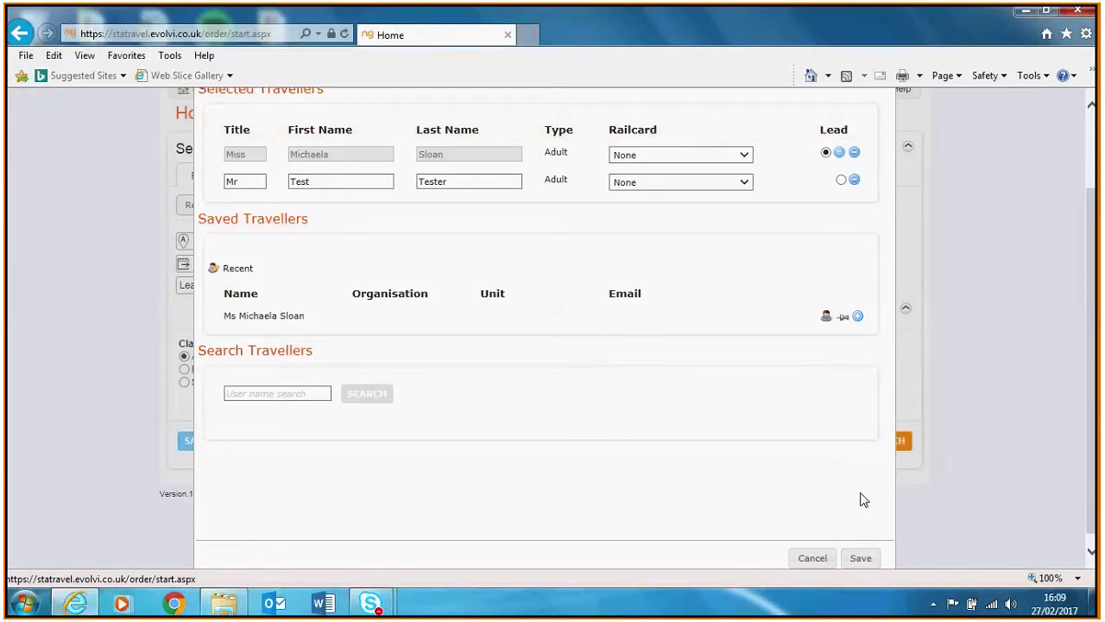
Save the two-adult traveller list and return to the Manchester–Euston search form
left_click(873, 562)
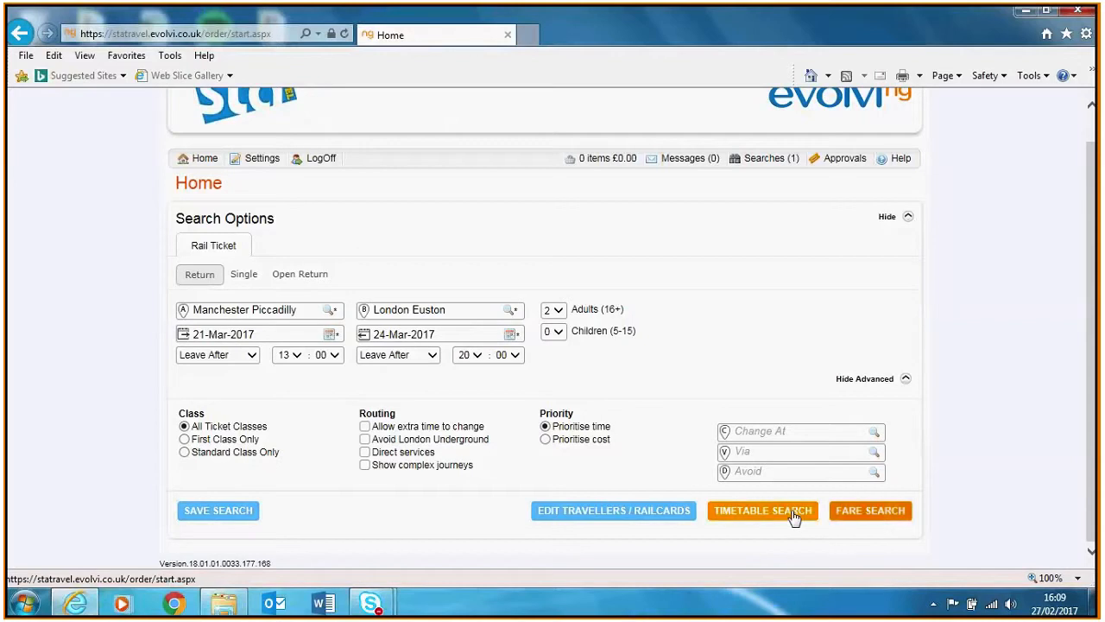
Run the fare search and scroll through the 21 March outbound and 24 March return results
left_click(851, 514)
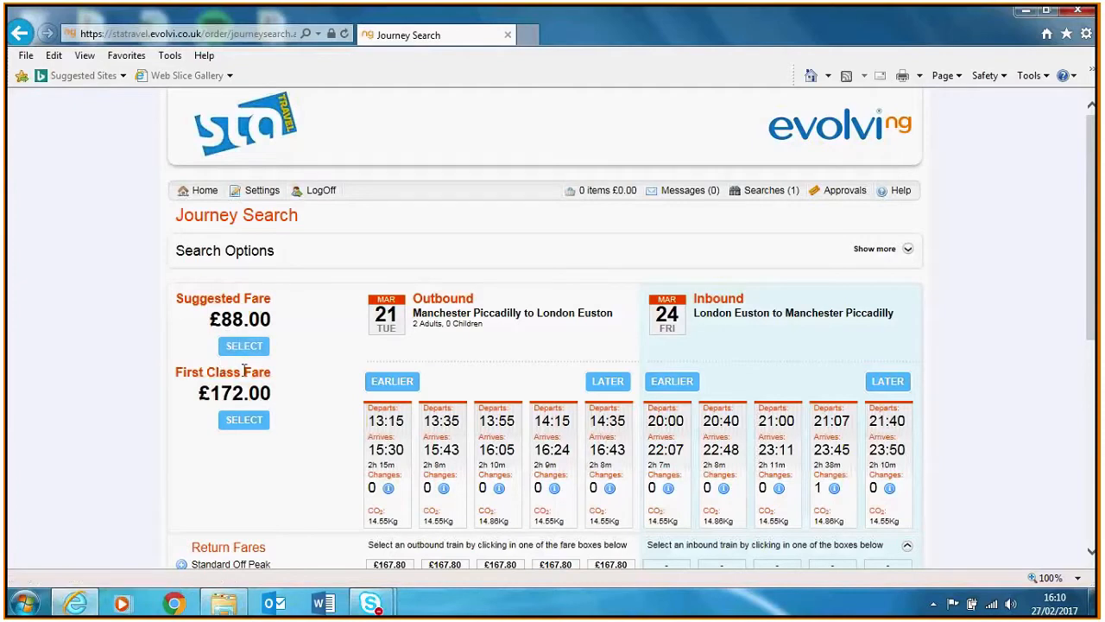
left_click_drag(1098, 260, 1098, 328)
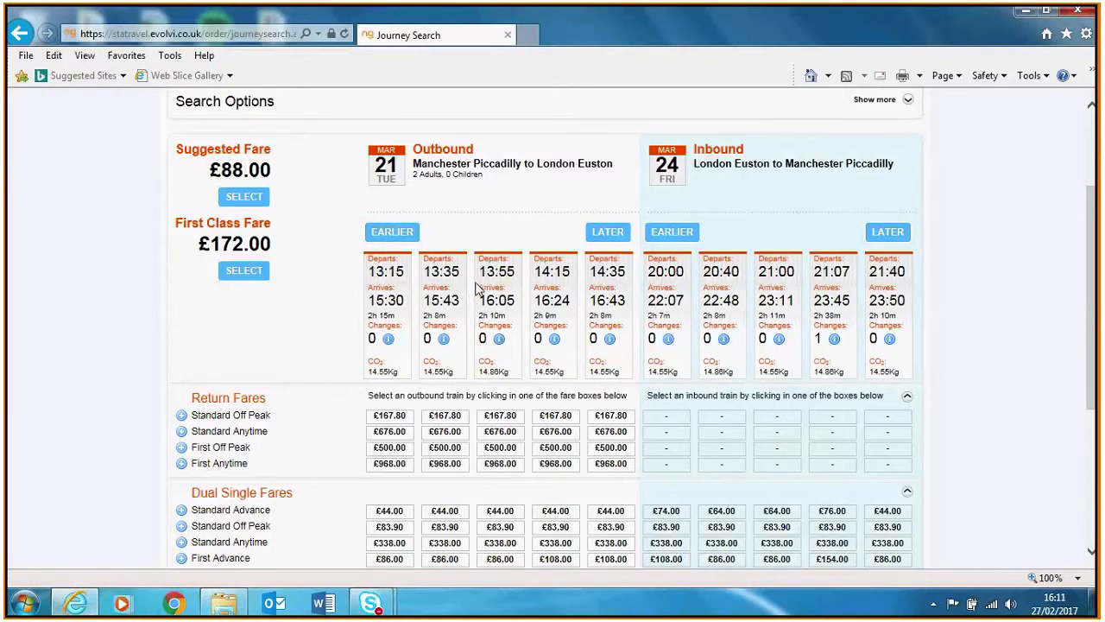
Show later outbound trains and pick the £167.80 Off-Peak Return on the 14:35 train
left_click(607, 235)
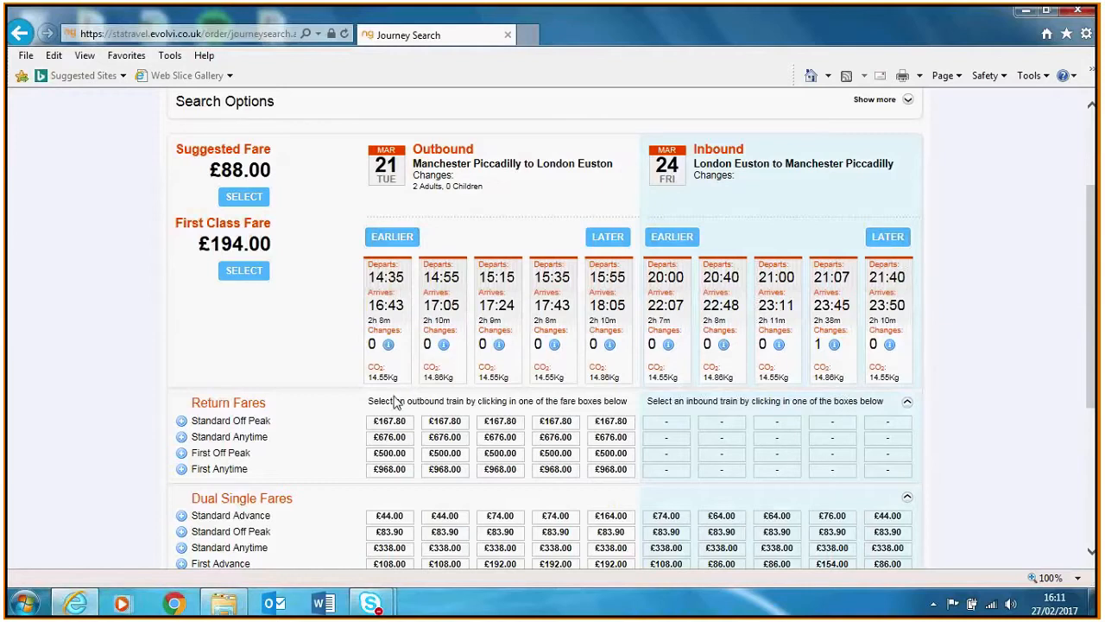
mouse_move(390, 422)
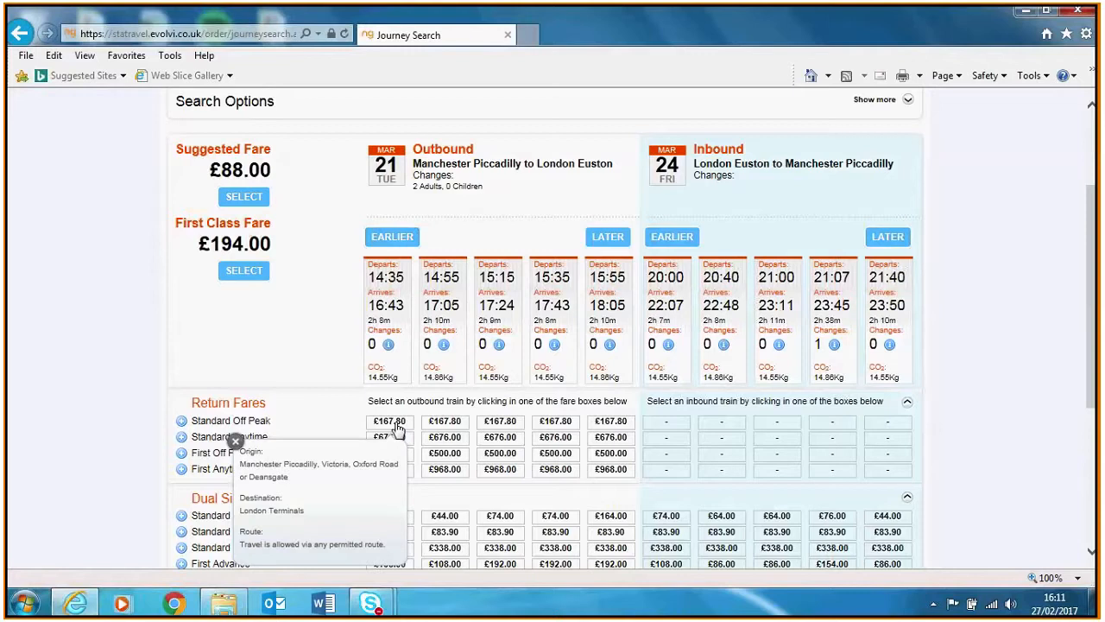
left_click(393, 422)
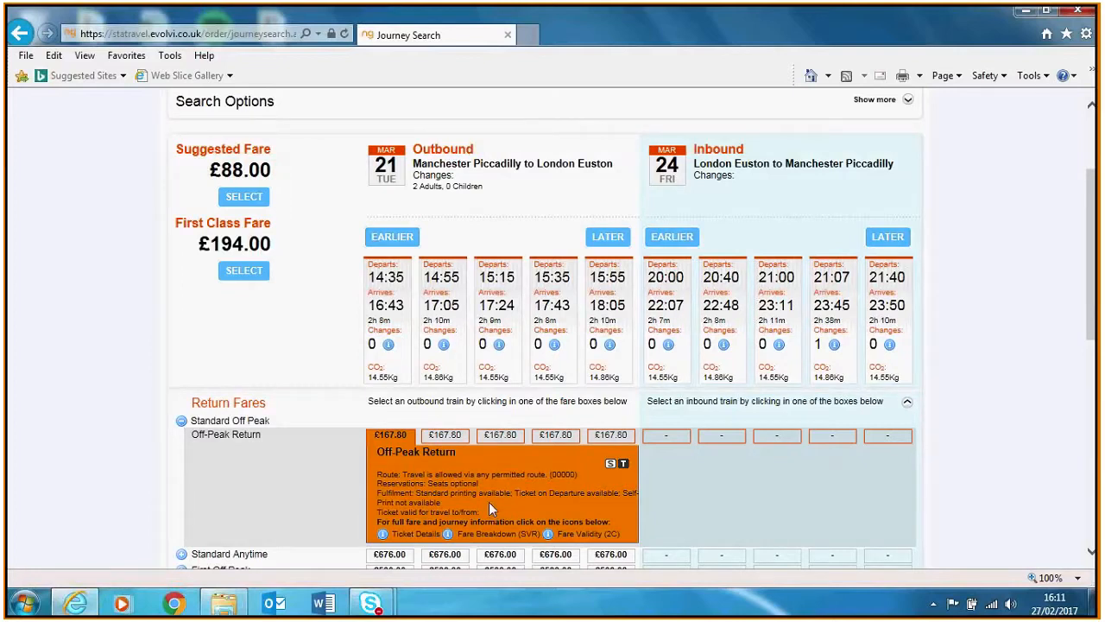
mouse_move(611, 467)
left_click(383, 536)
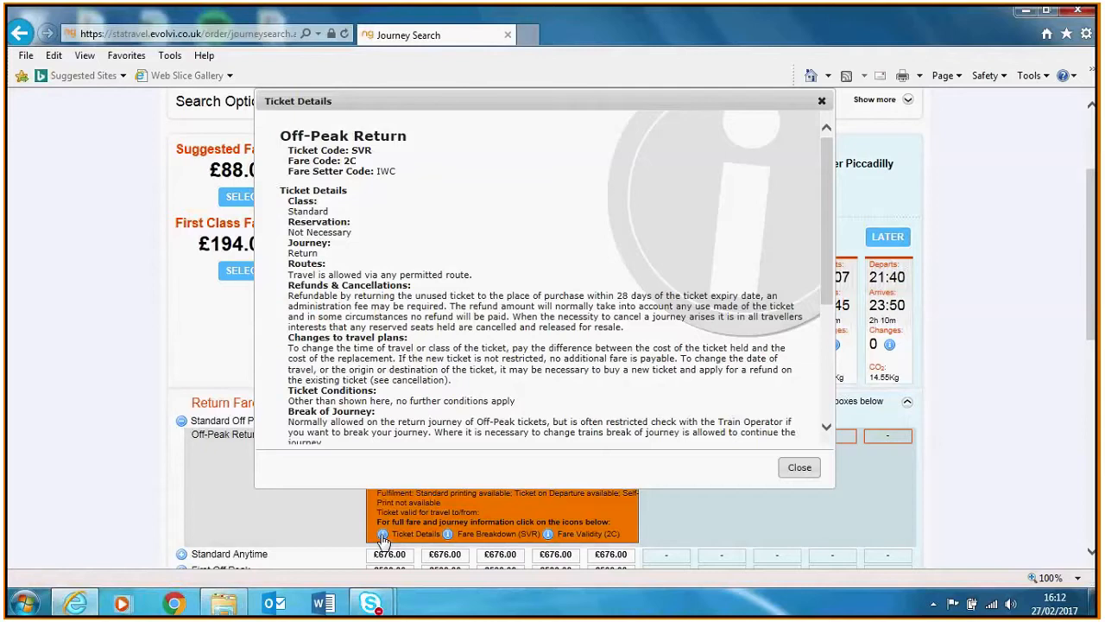
left_click(449, 536)
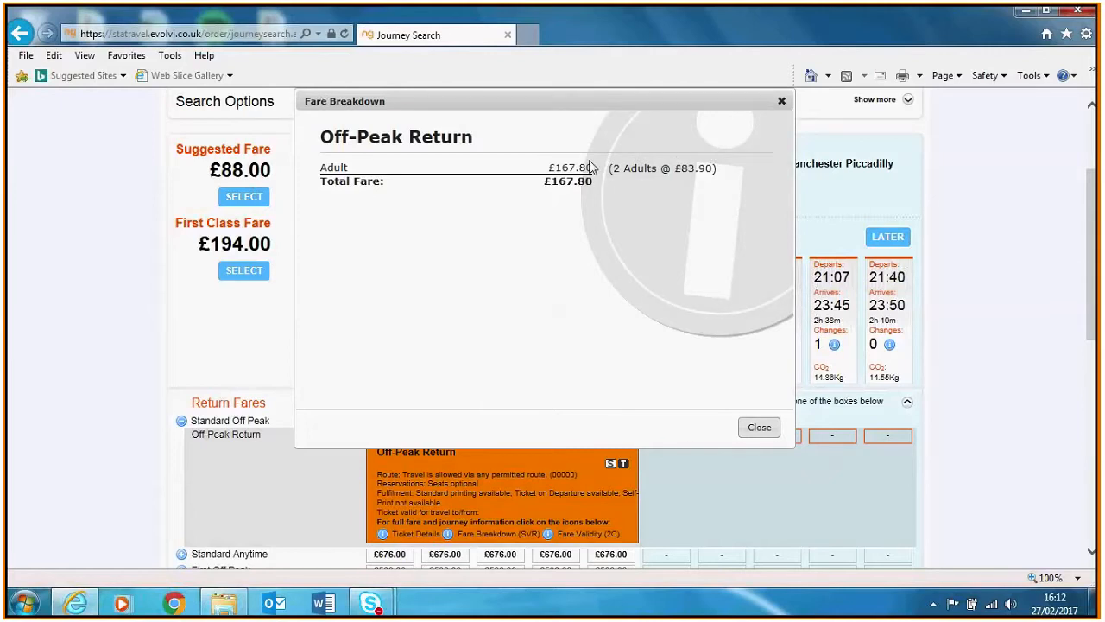
left_click(549, 534)
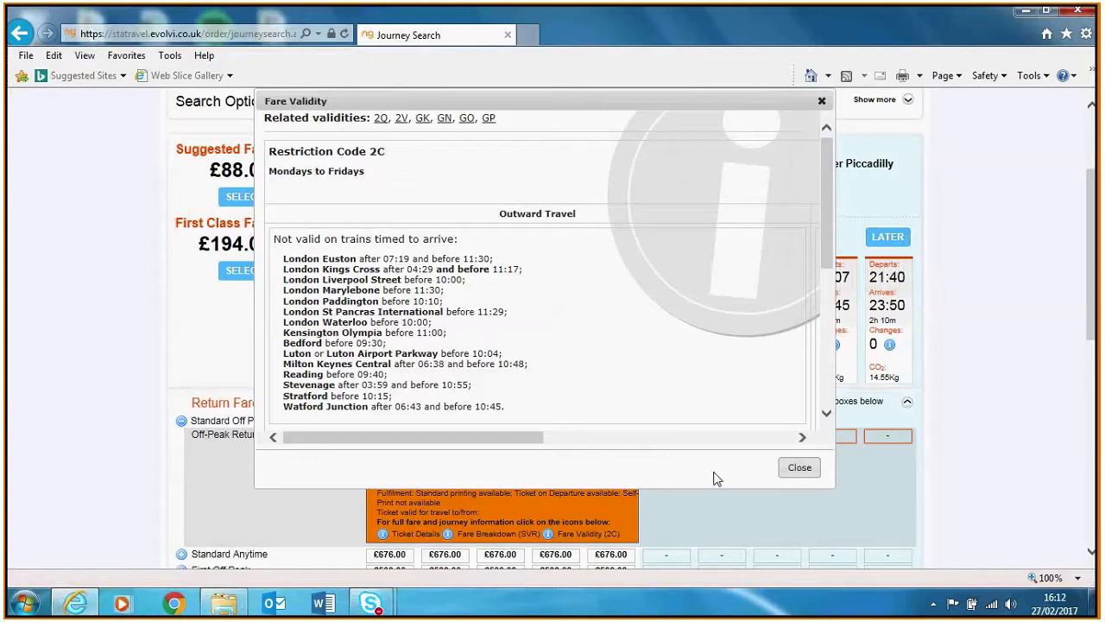
left_click(792, 474)
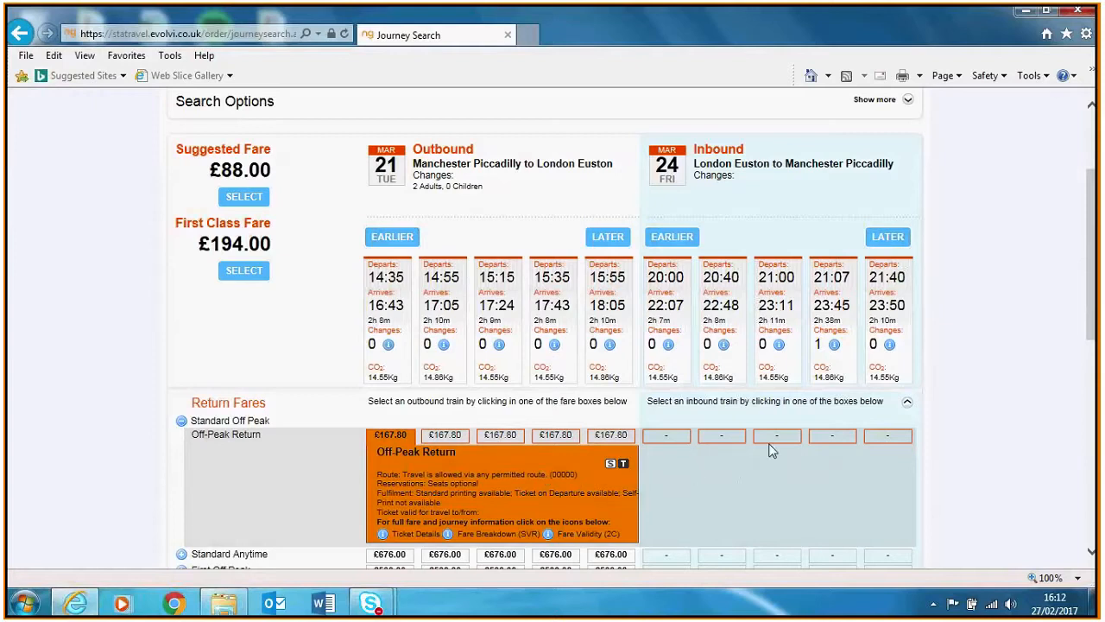
Pair the Off-Peak Return with the 21:00 inbound train, then scroll to the dual single fares
mouse_move(776, 442)
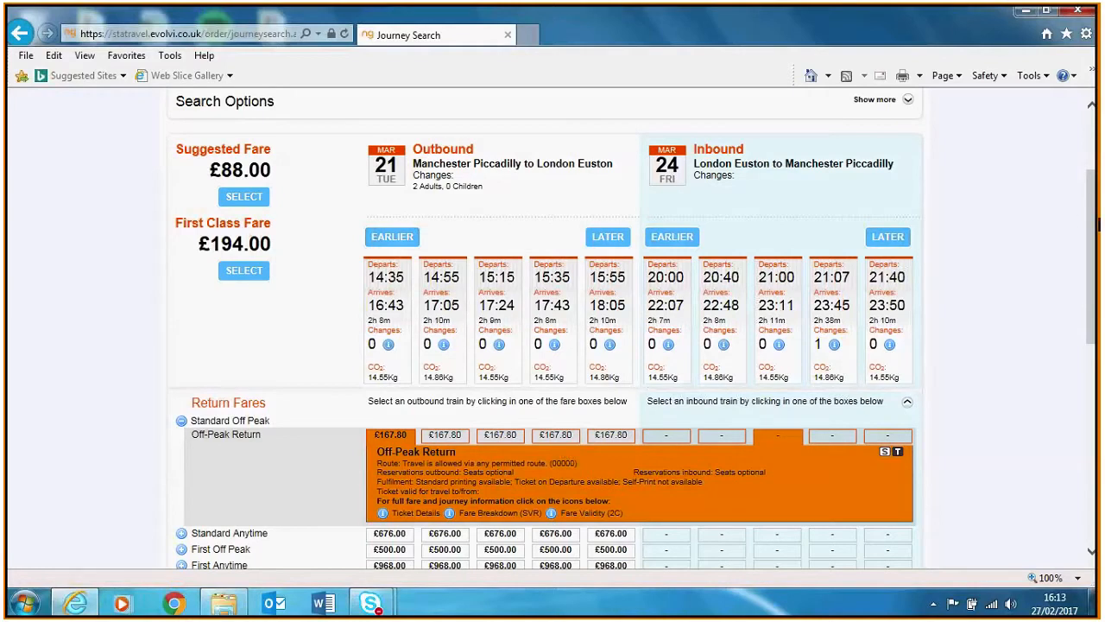
left_click_drag(1098, 225, 1098, 306)
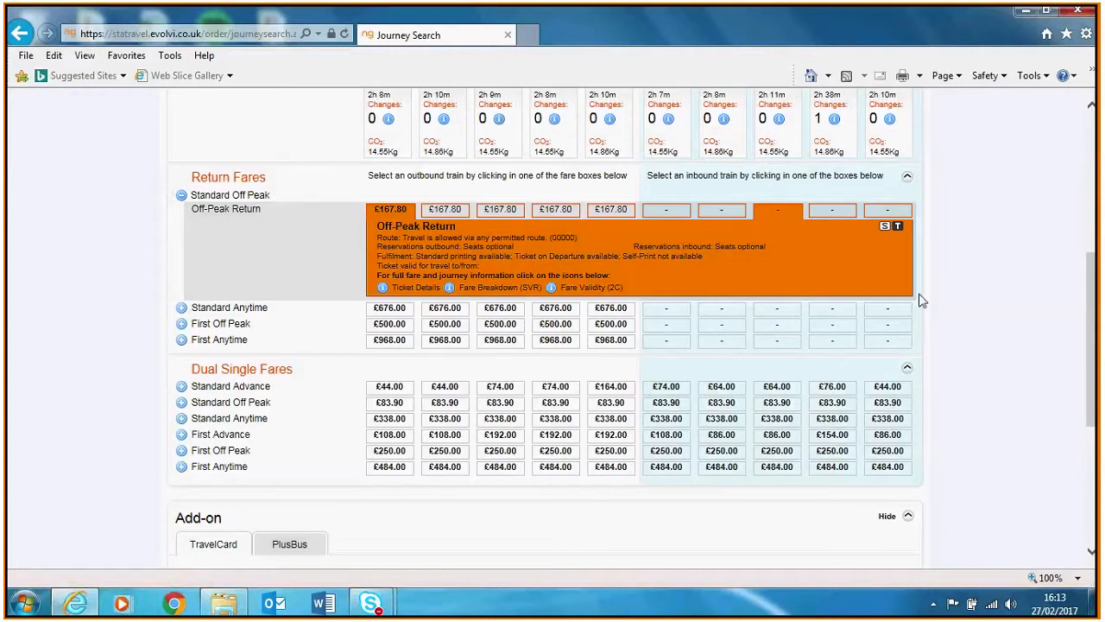
Choose the £108.00 First Advance outbound and £64.00 Standard Advance 20:40 inbound singles
mouse_move(399, 392)
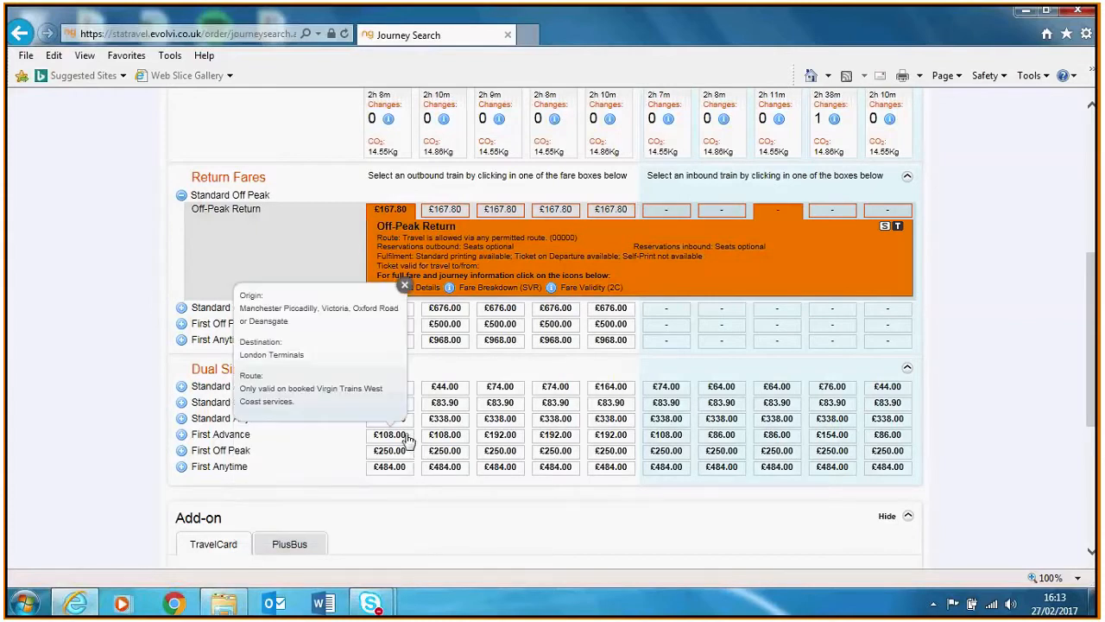
left_click(409, 440)
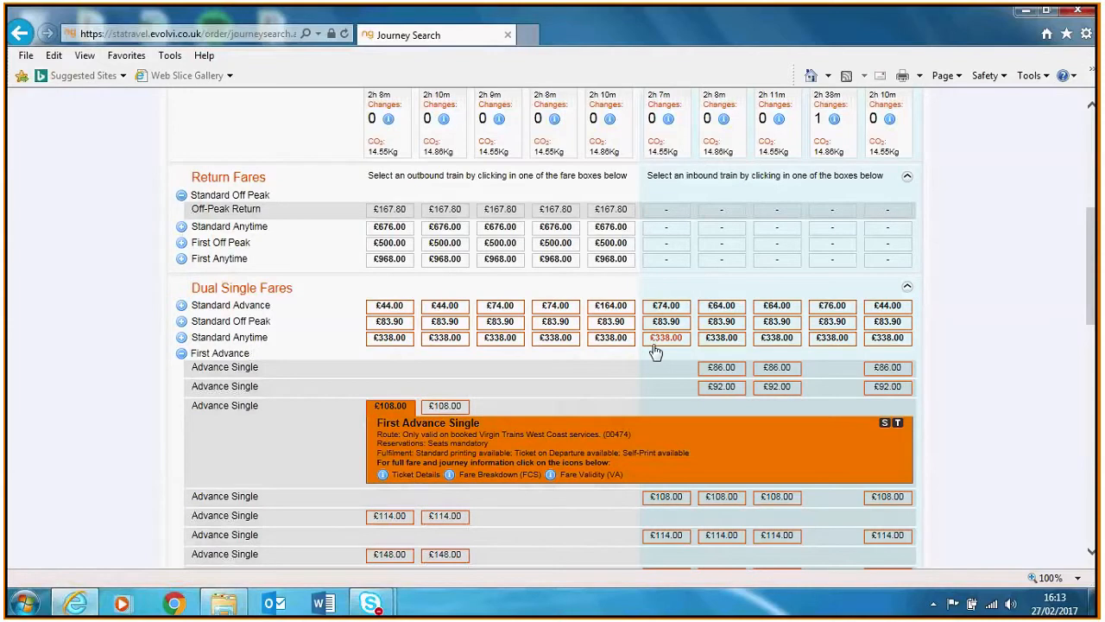
mouse_move(655, 352)
mouse_move(673, 307)
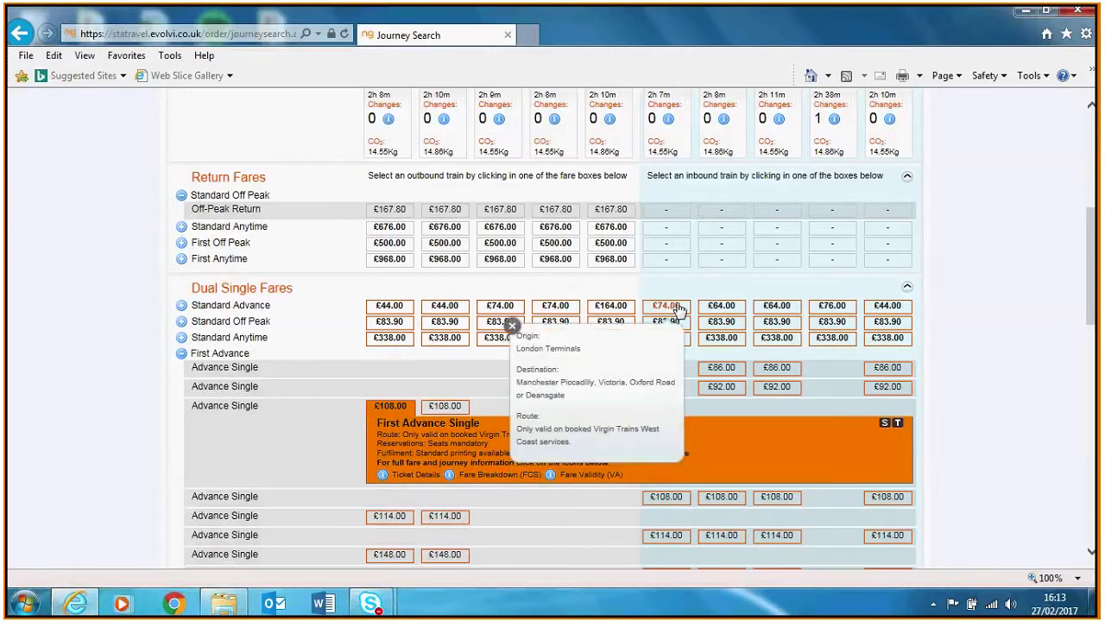
mouse_move(723, 311)
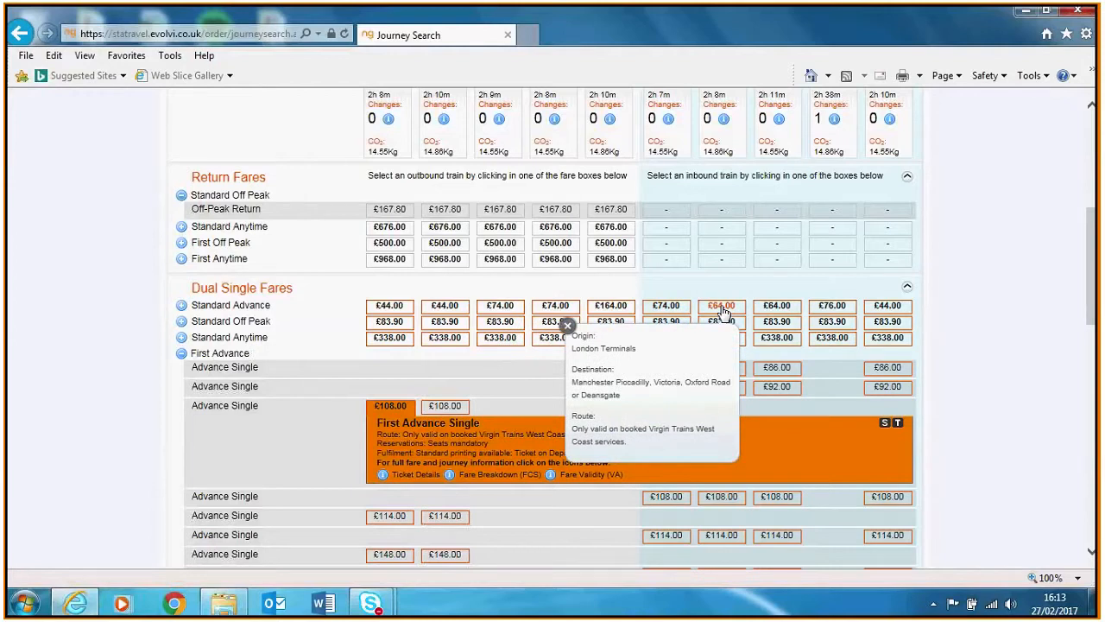
left_click(722, 306)
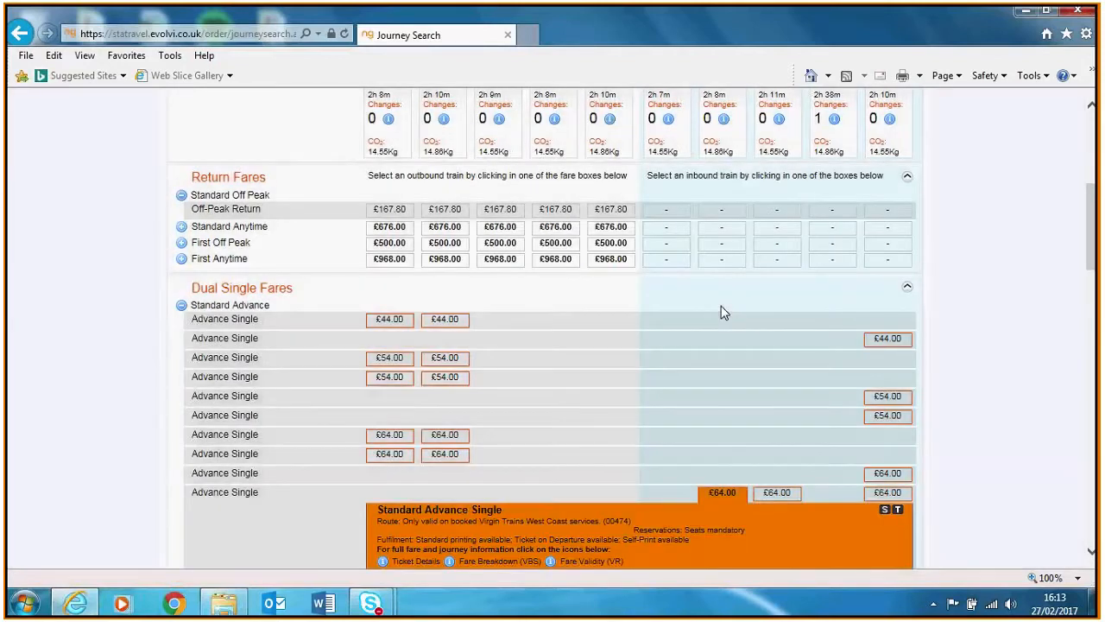
left_click_drag(1090, 232, 1098, 268)
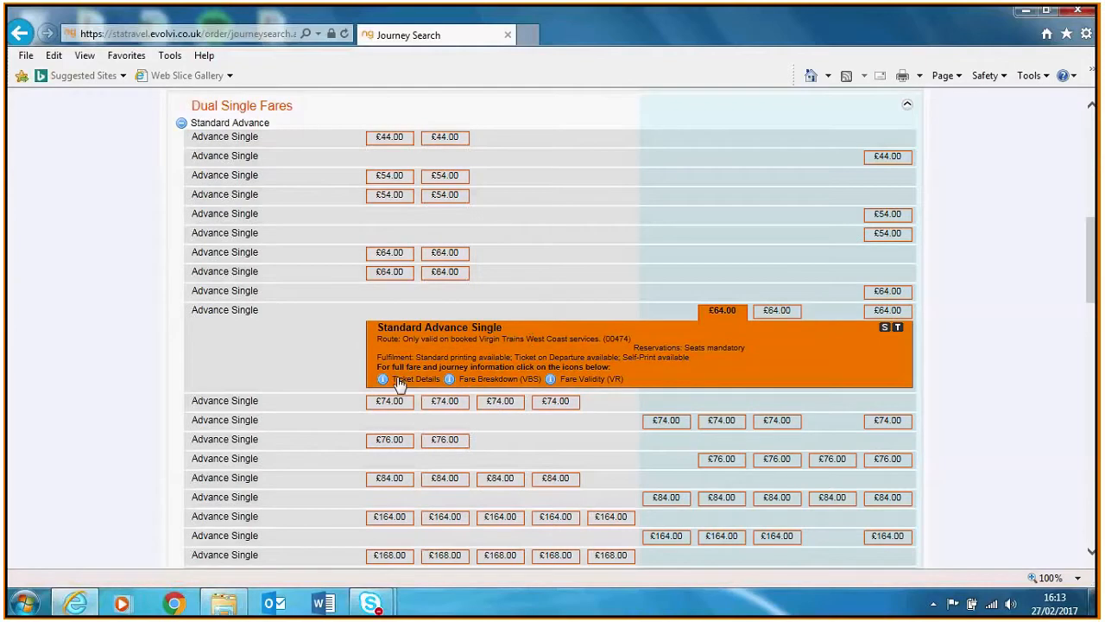
left_click_drag(547, 373, 1099, 363)
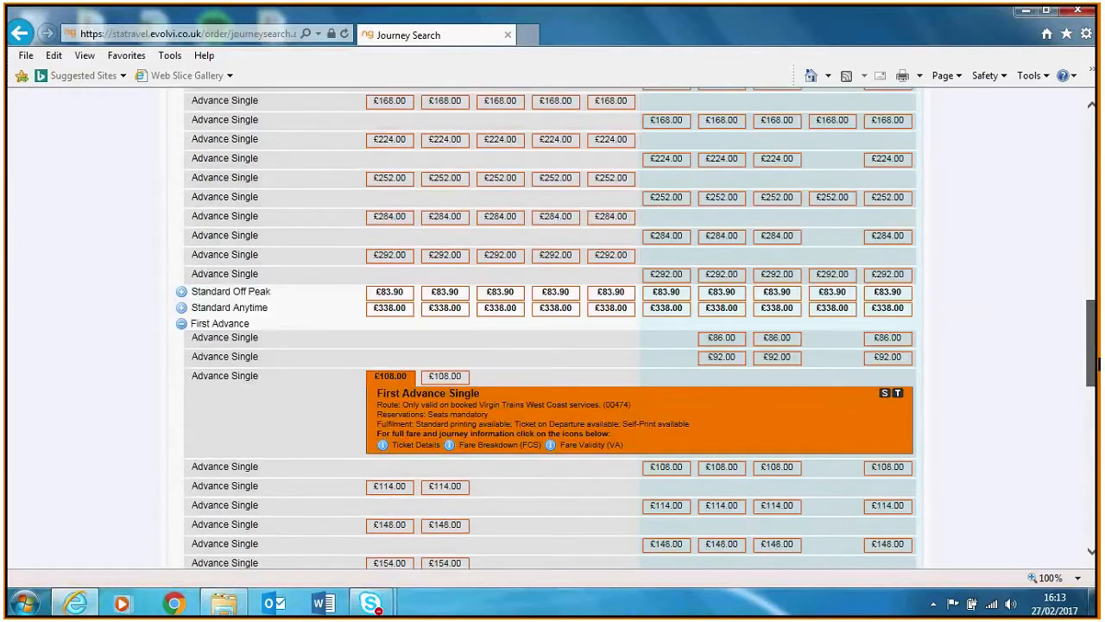
scroll(529, 295, "down", 2)
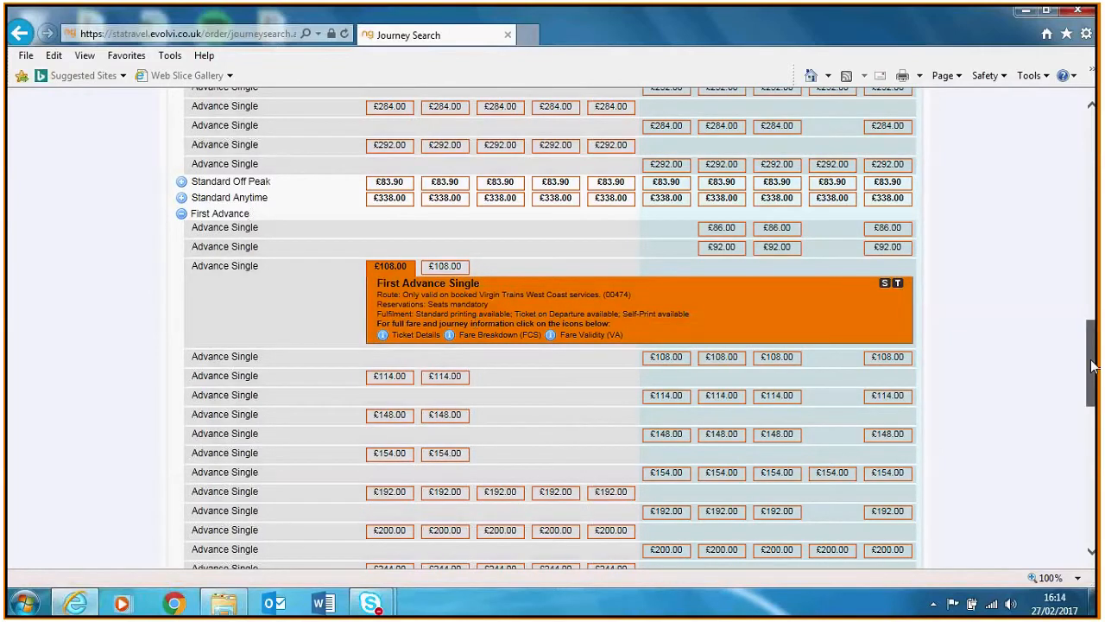
left_click_drag(1093, 366, 1099, 516)
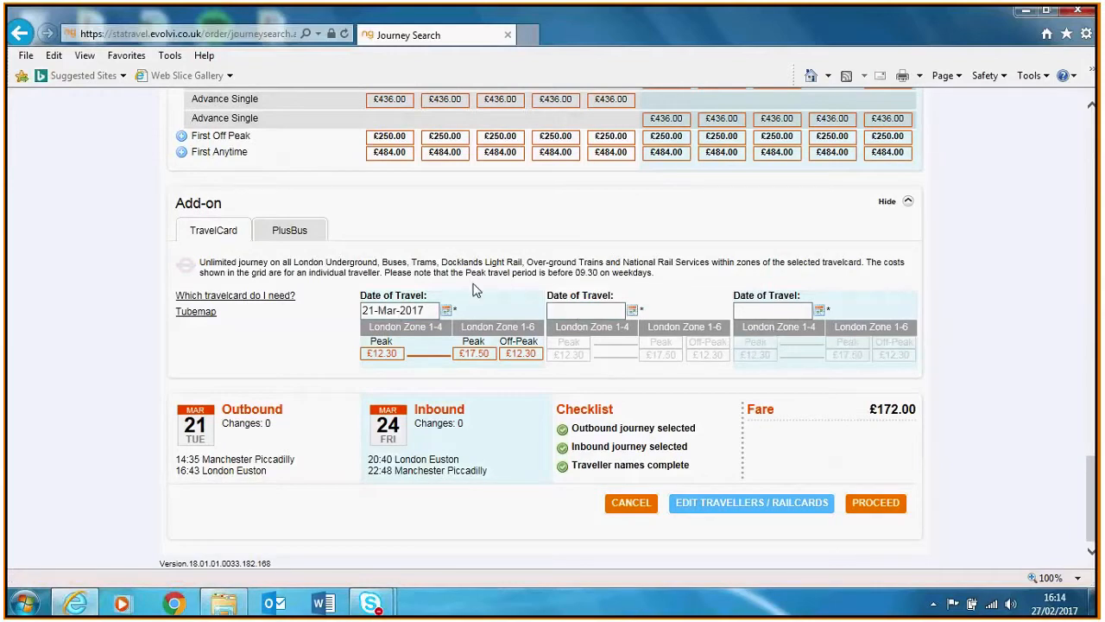
Add the £12.30 London Zone 1-4 Peak Travelcard for 21-Mar-2017 after checking the PlusBus options
left_click(391, 355)
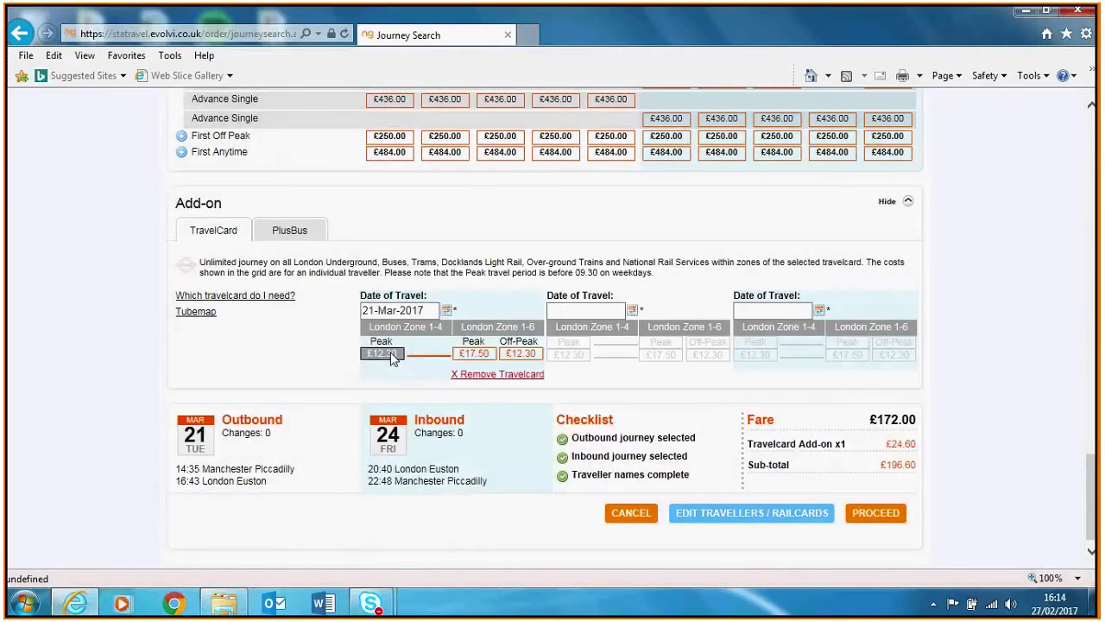
left_click(299, 235)
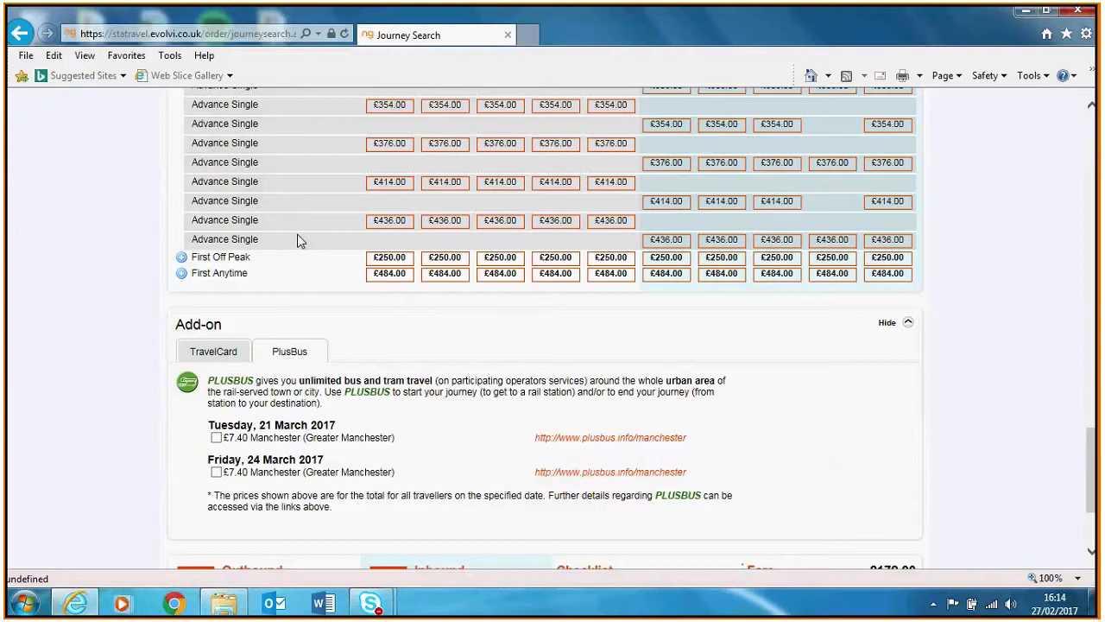
left_click(240, 351)
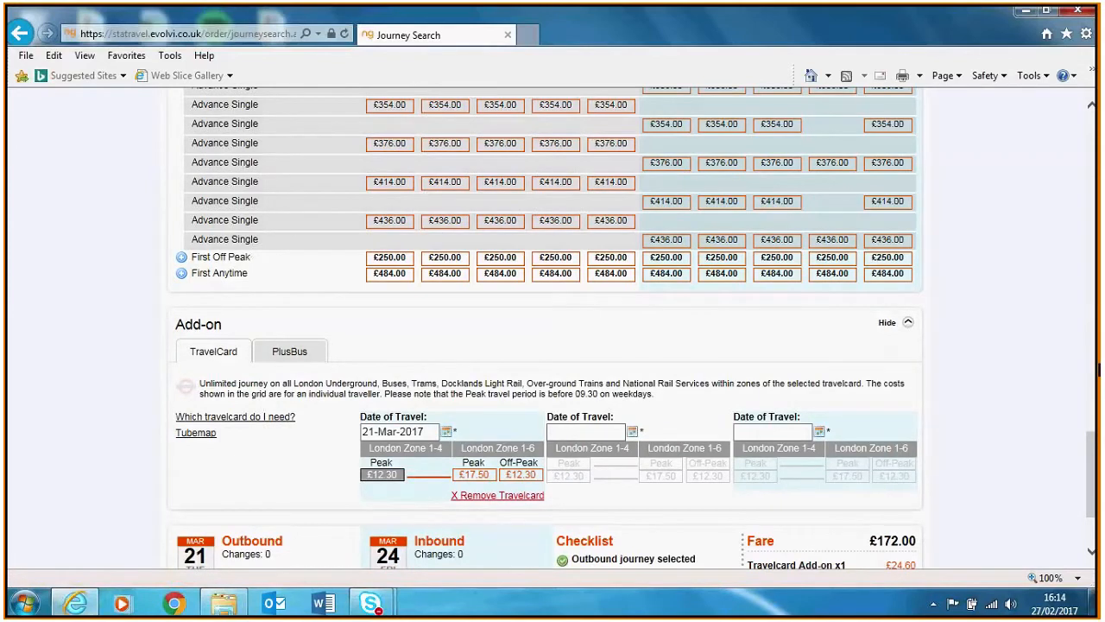
scroll(553, 328, "down", 3)
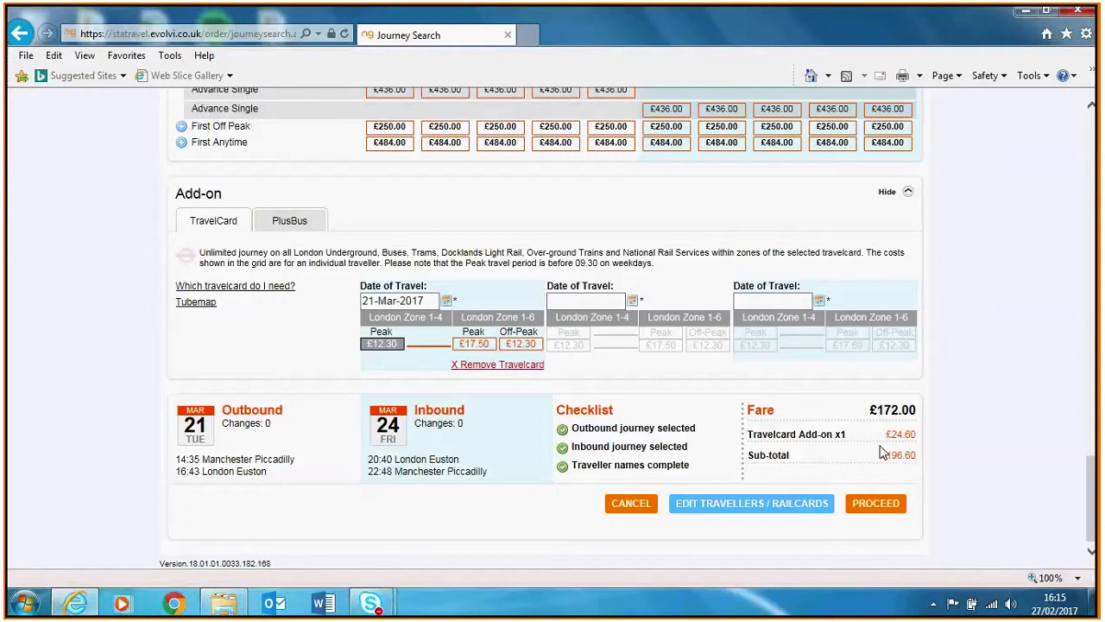
Request outbound seats facing the direction of travel, in the Quiet coach, at a window
left_click(878, 510)
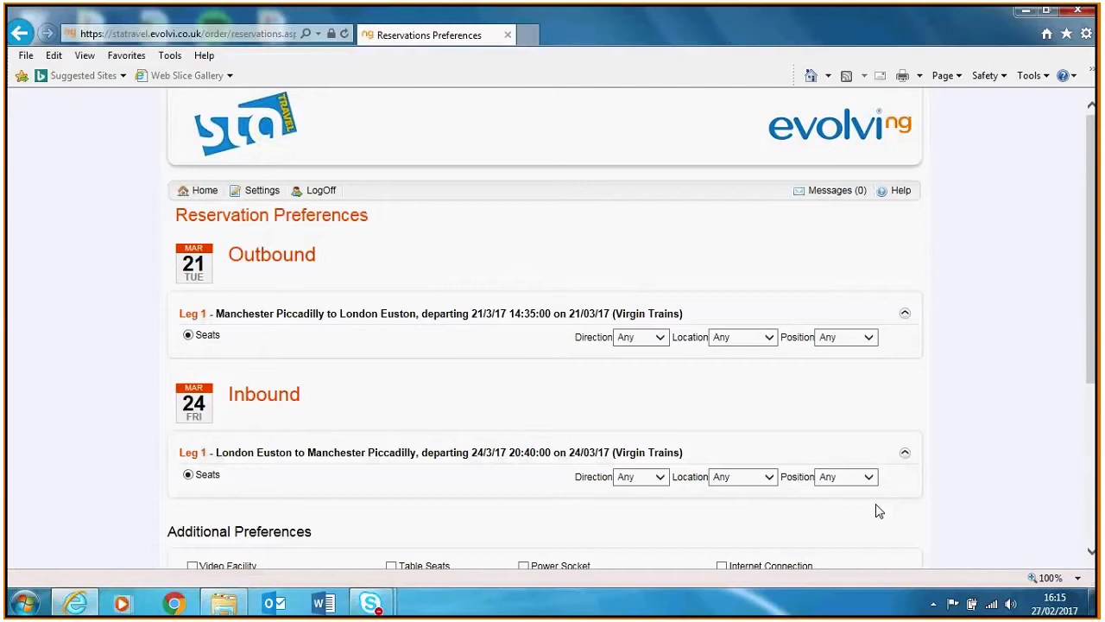
left_click(642, 337)
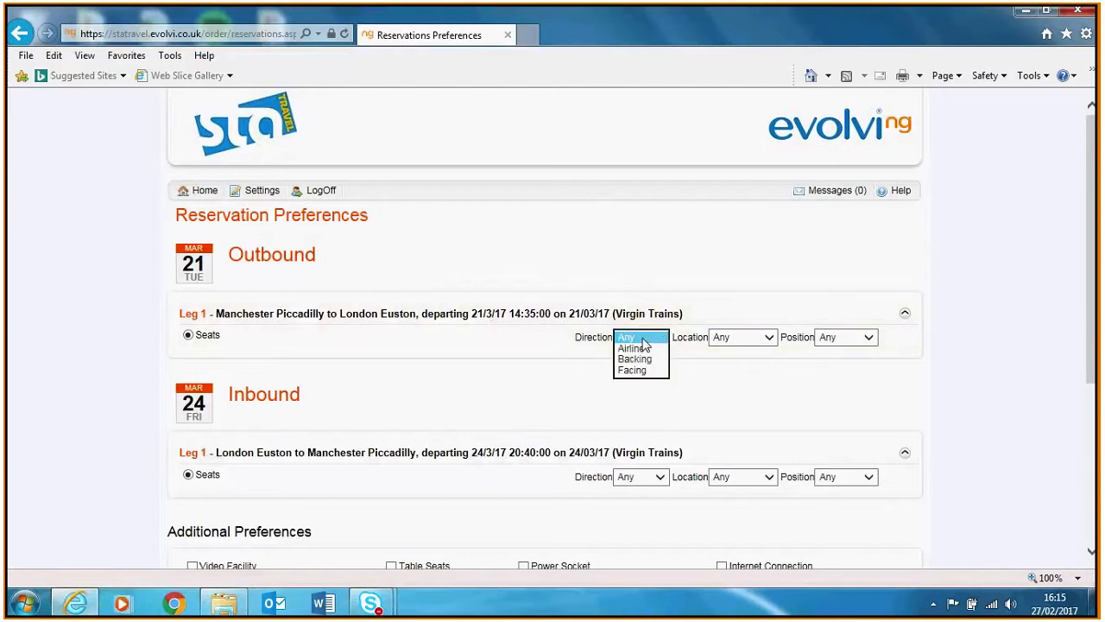
left_click(637, 370)
left_click(736, 338)
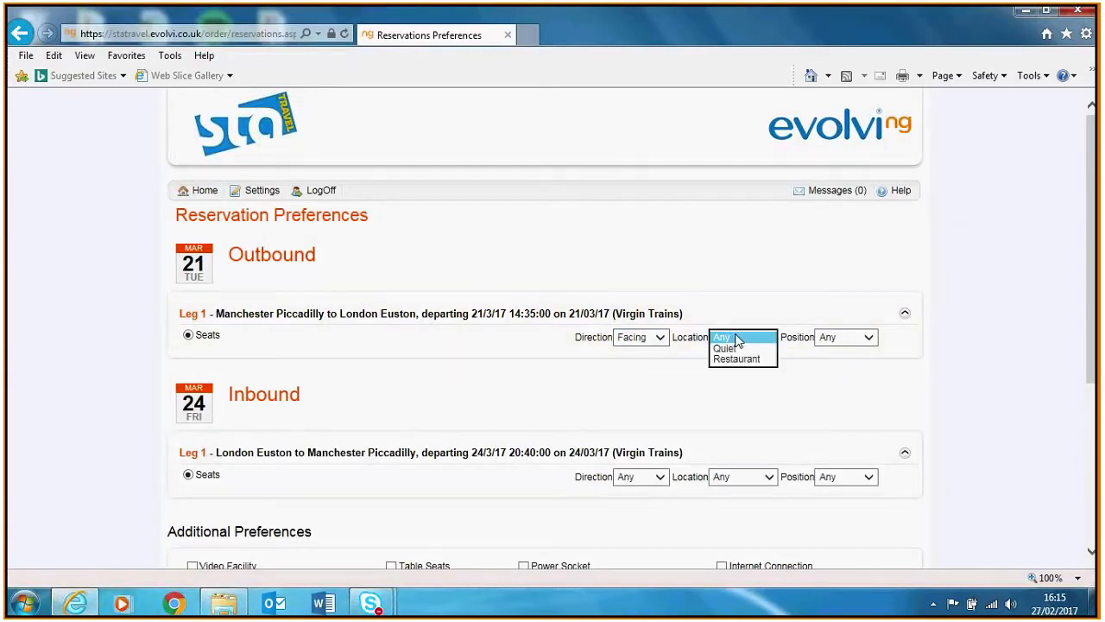
left_click(730, 348)
left_click(831, 342)
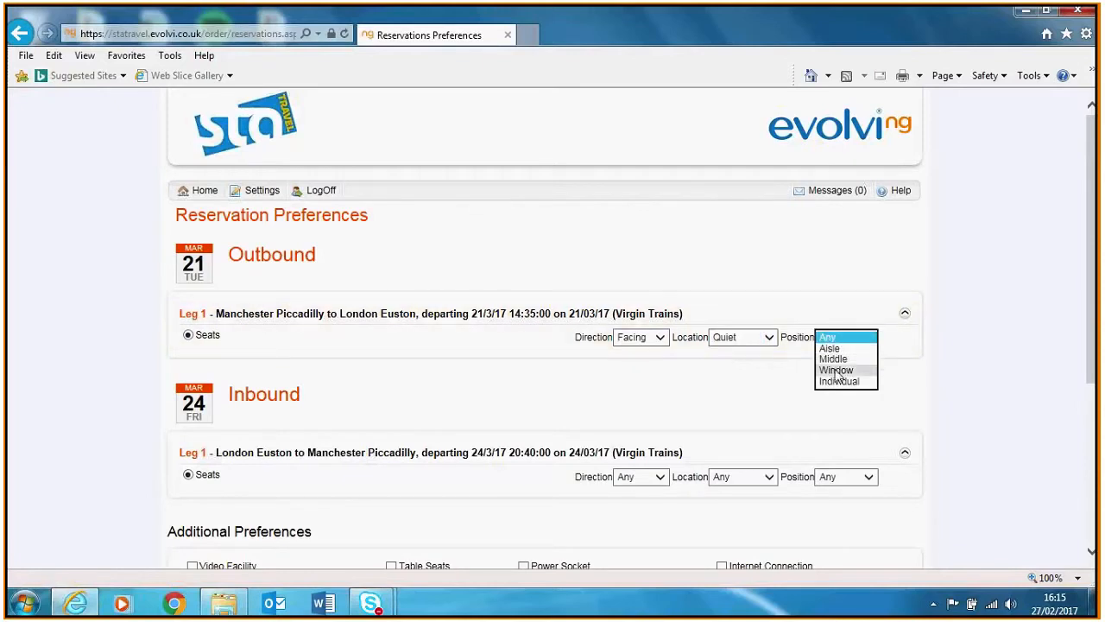
left_click(836, 370)
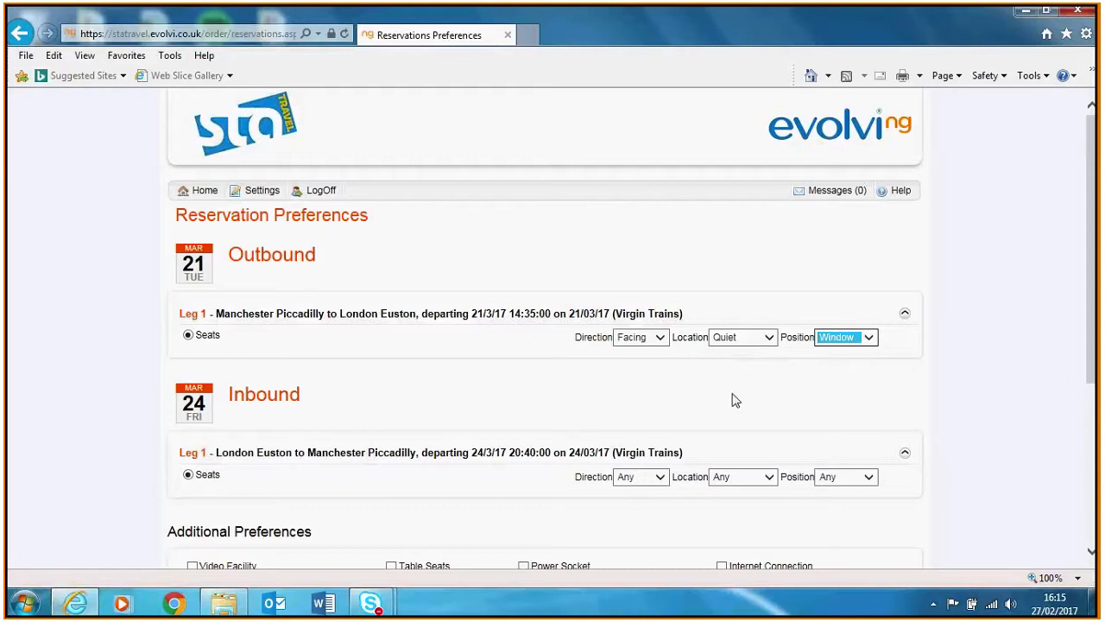
Request inbound seats facing the direction of travel, in the Quiet coach, on the aisle
scroll(1094, 361, "down", 1)
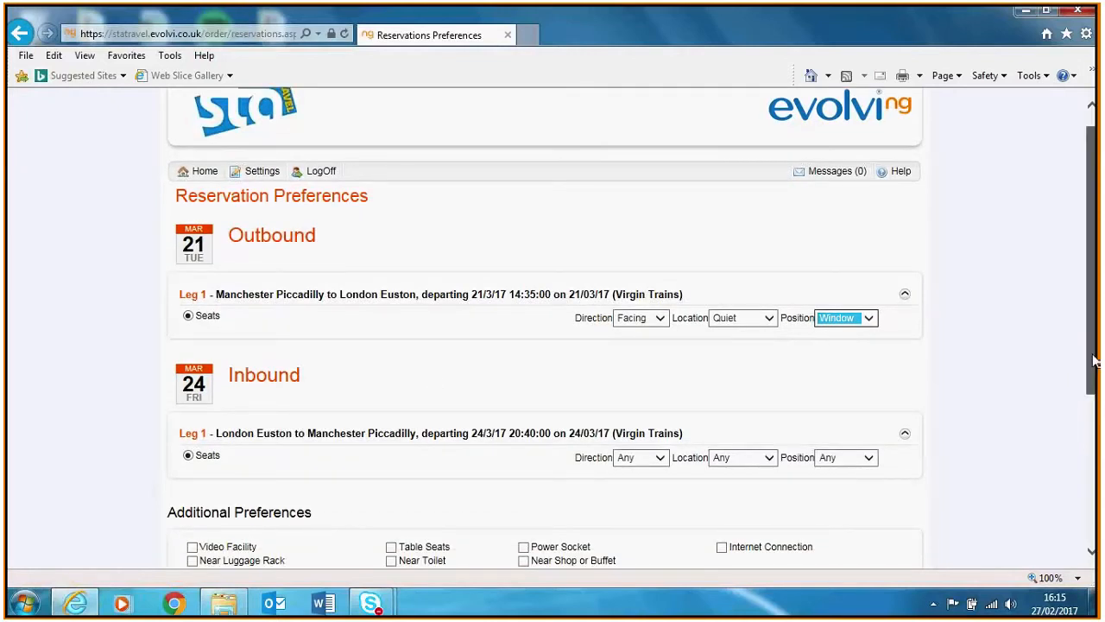
scroll(658, 286, "down", 3)
left_click(656, 303)
left_click(639, 339)
left_click(757, 309)
left_click(753, 324)
left_click(826, 304)
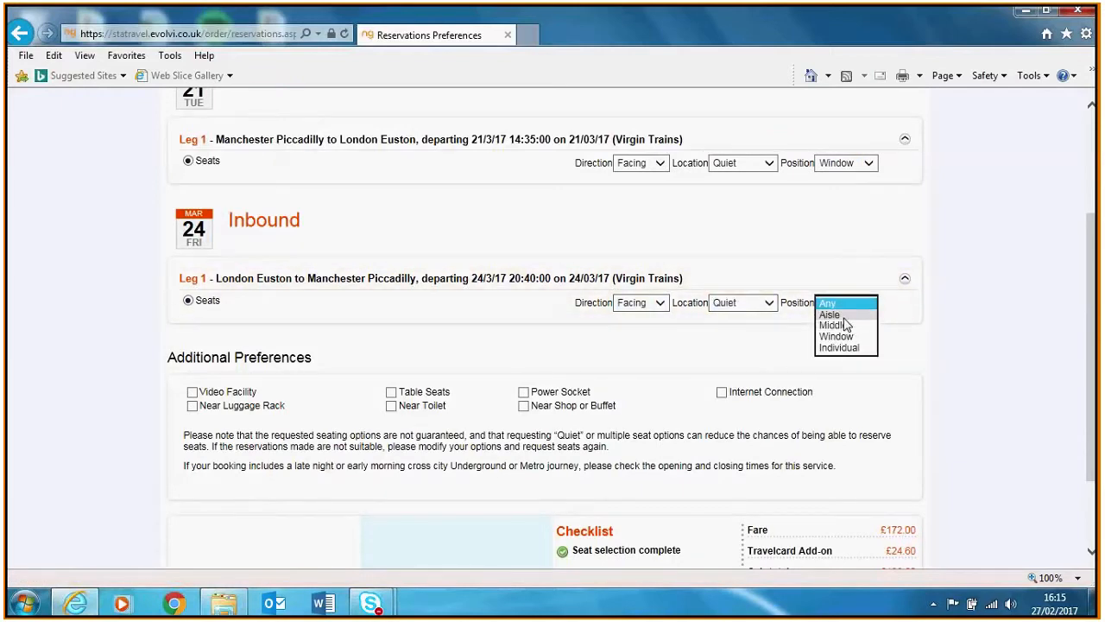
left_click(838, 315)
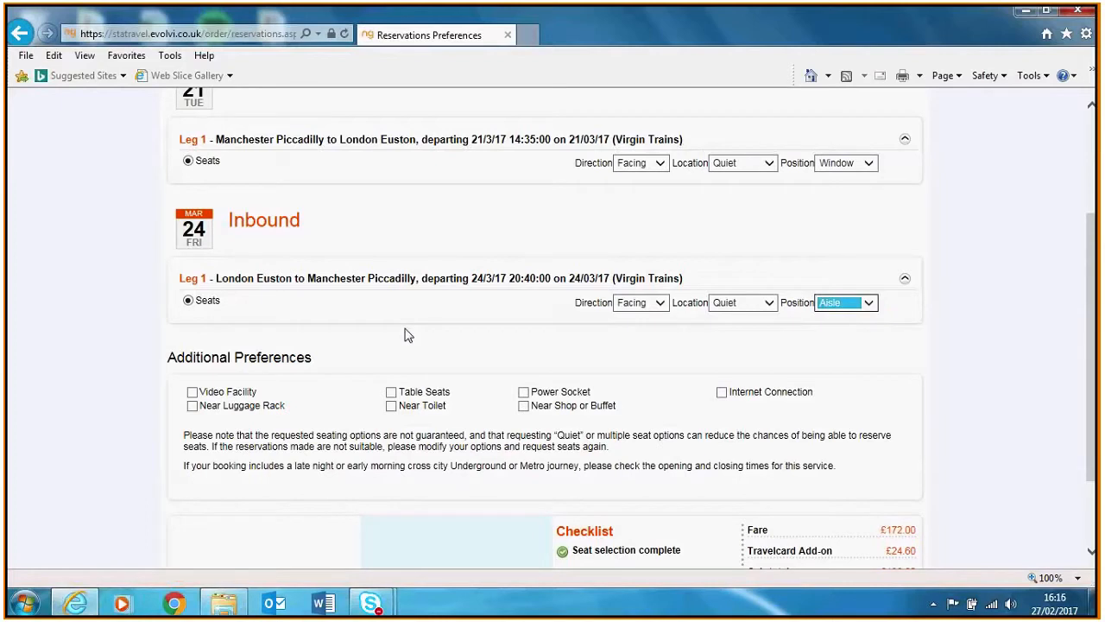
Add Table Seats and Power Socket preferences and submit the seat reservation
left_click(394, 393)
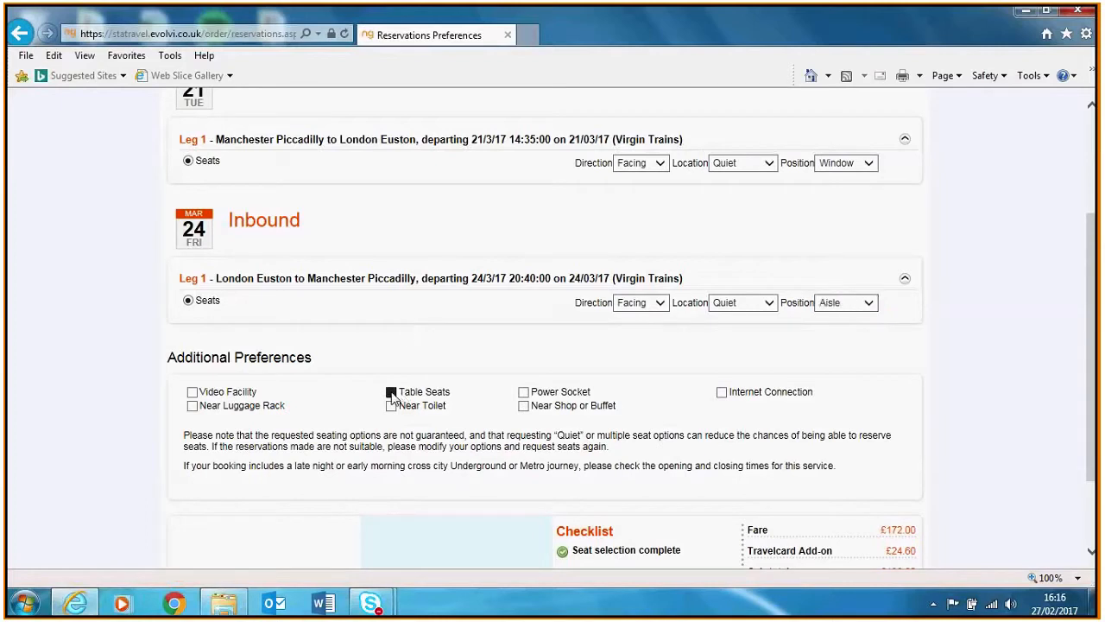
left_click(524, 392)
scroll(660, 438, "down", 3)
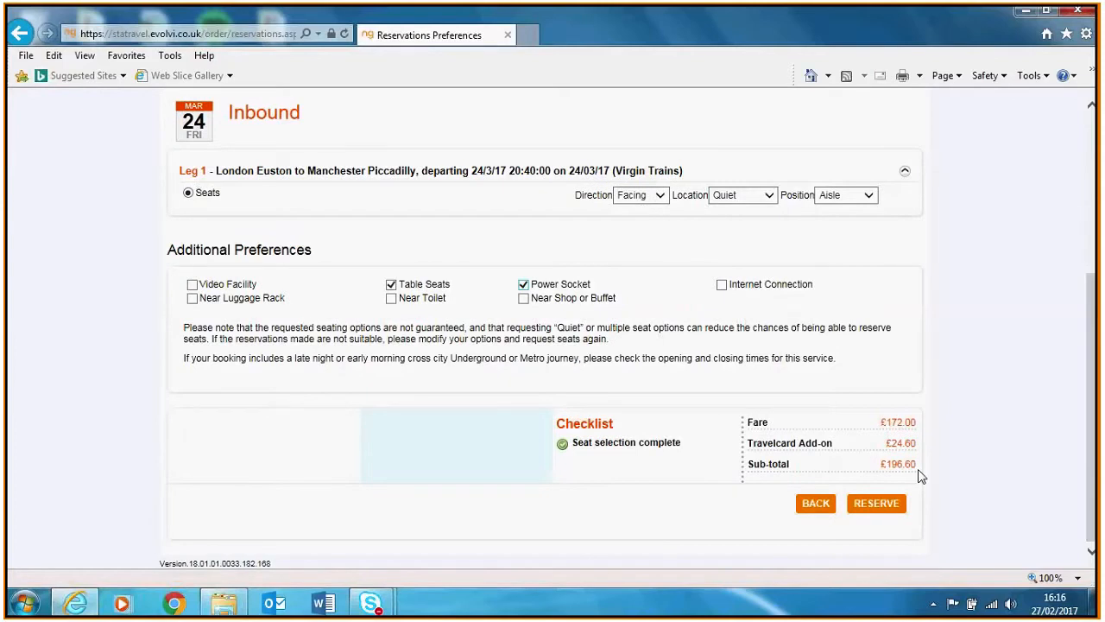
left_click(882, 509)
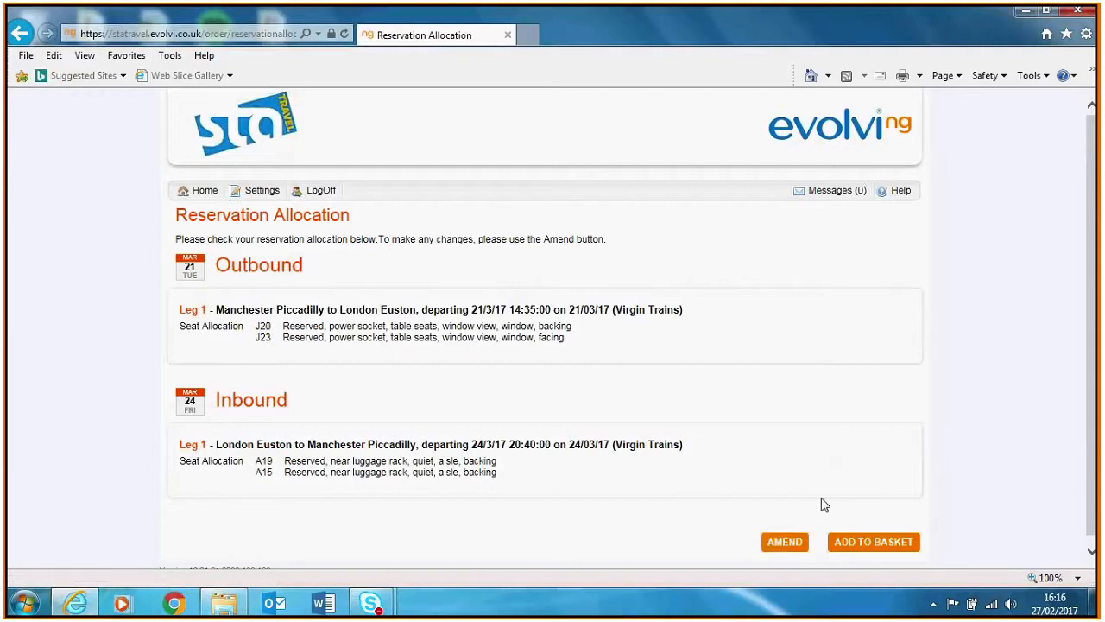
Add the reserved journey to the basket and open the Custom Fields form for Order Item 1
left_click(881, 544)
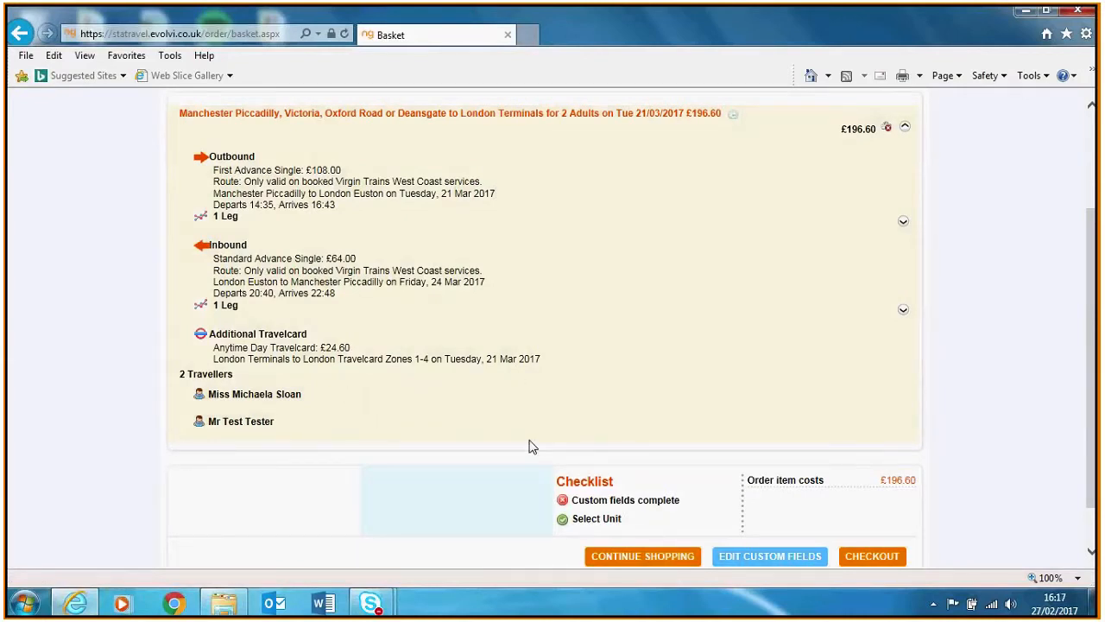
left_click(623, 508)
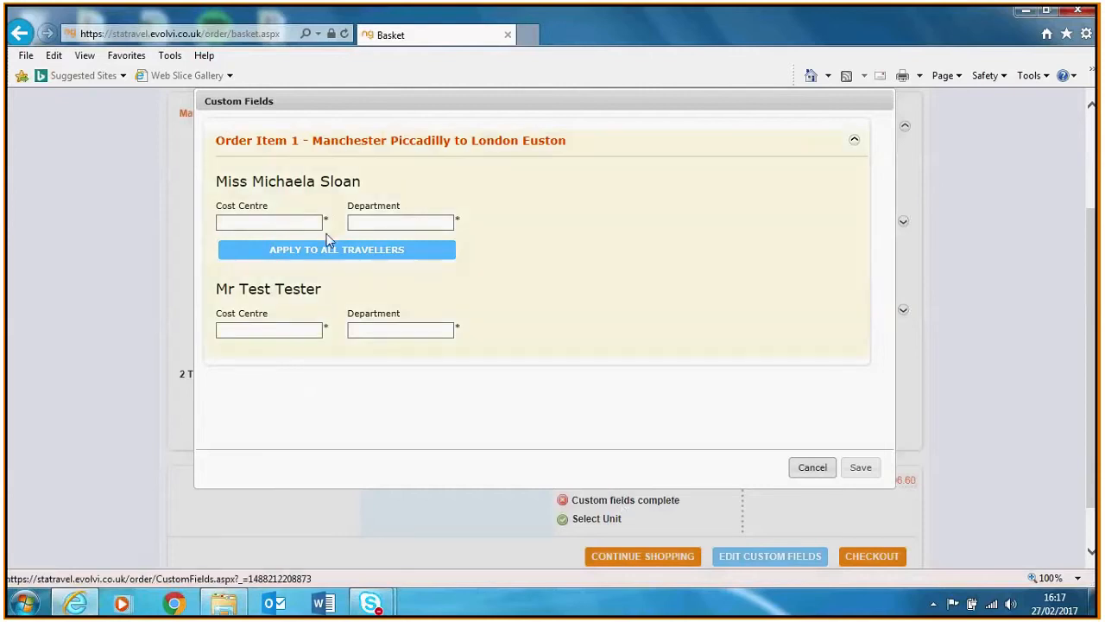
Enter Cost Centre 123456 and Department Test, apply them to both travellers and save
left_click(302, 223)
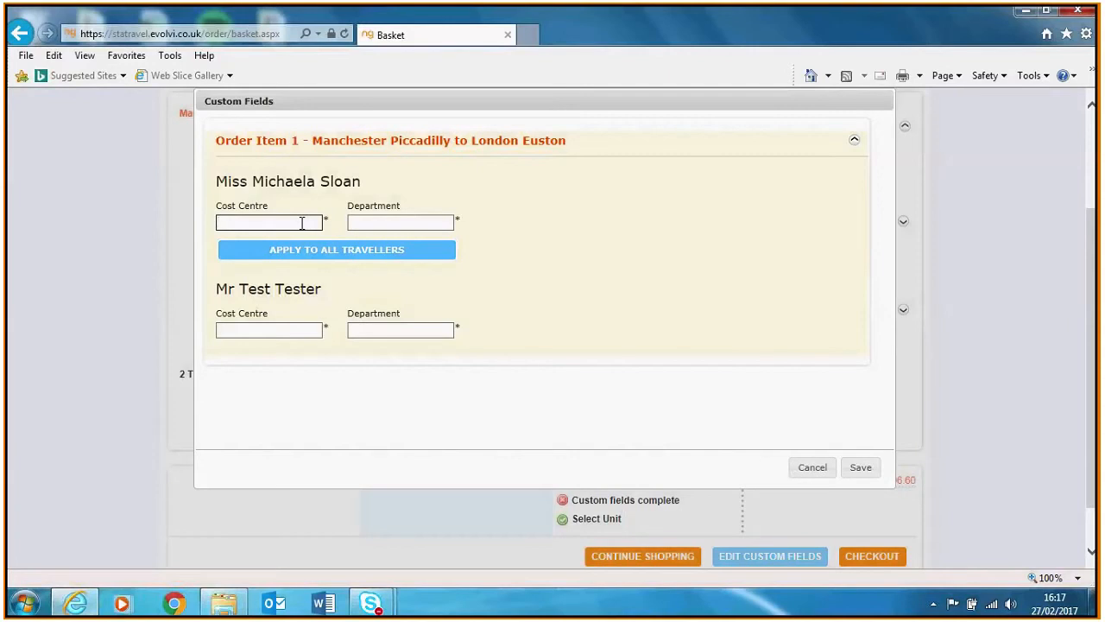
type("123456")
left_click(389, 225)
type("Test")
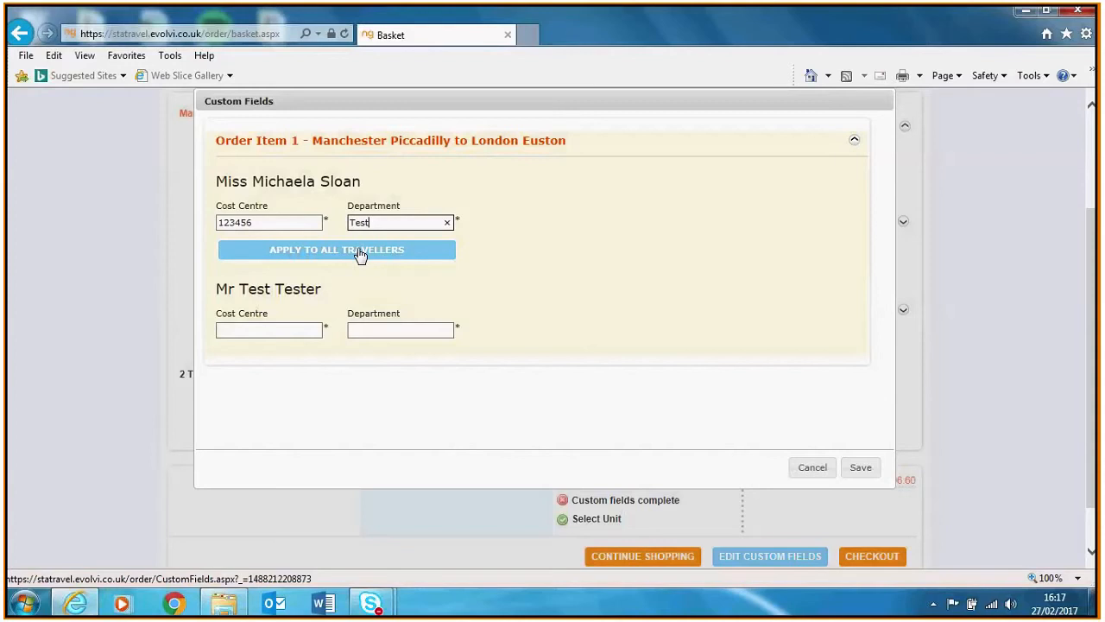
left_click(360, 253)
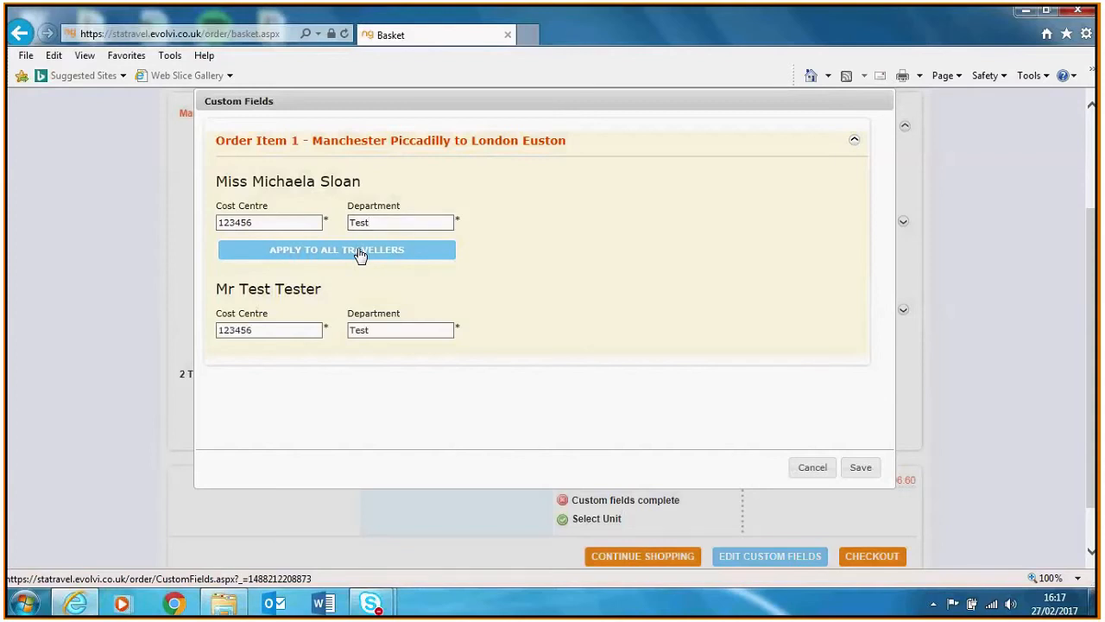
left_click(862, 469)
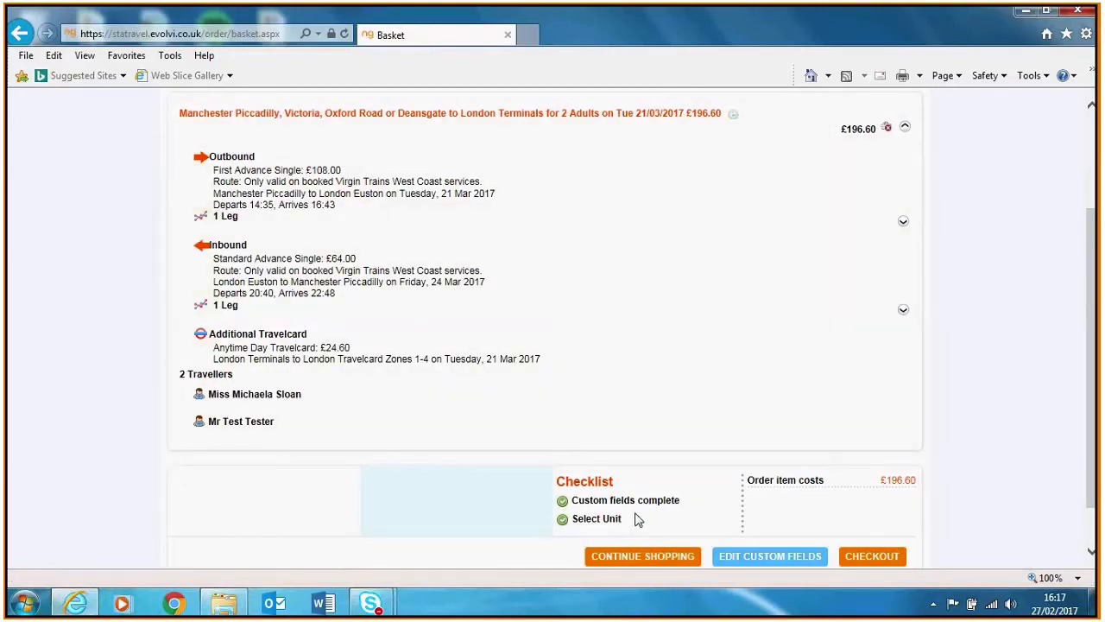
Check out and select Ticket on Departure as the delivery method
left_click(868, 557)
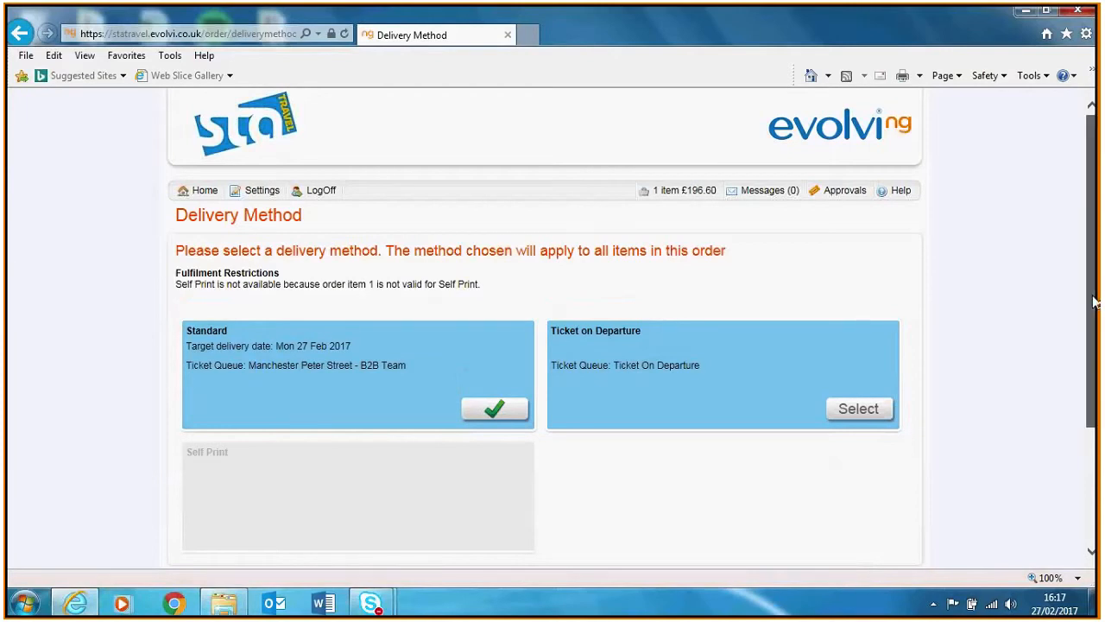
scroll(656, 259, "down", 2)
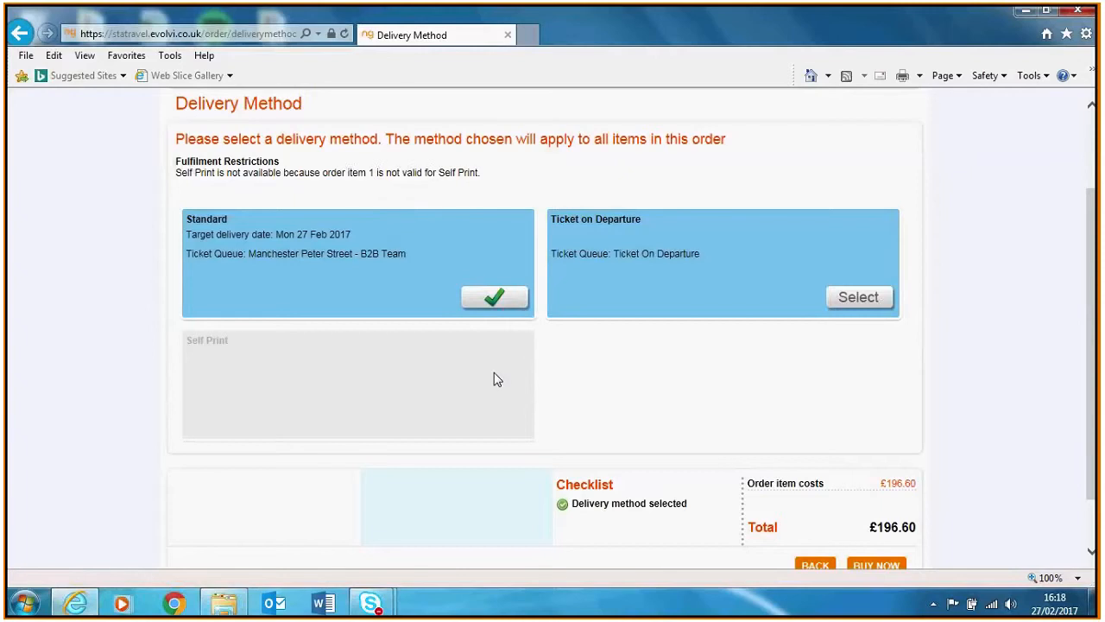
left_click(836, 298)
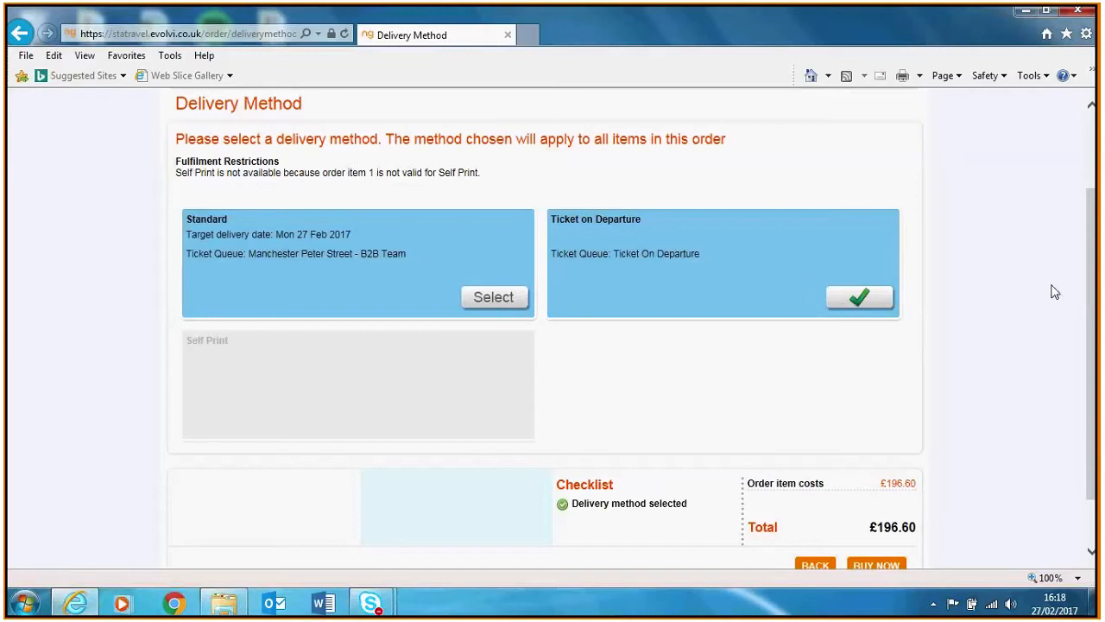
scroll(1096, 249, "down", 2)
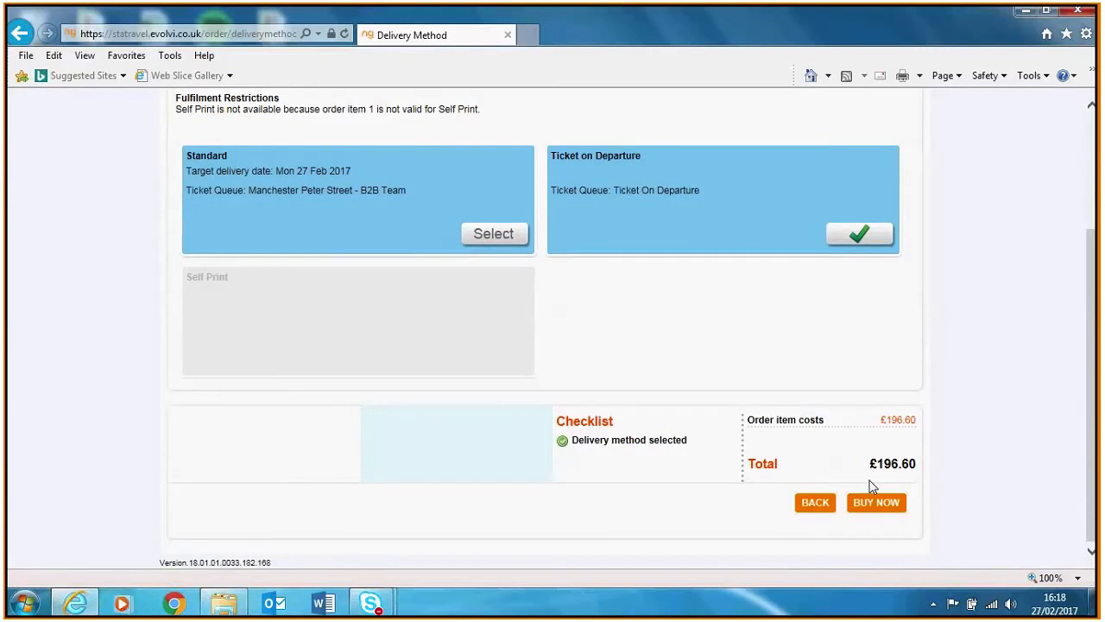
Go to payment and keep Manchester Piccadilly as the Ticket on Departure collection station
left_click(885, 514)
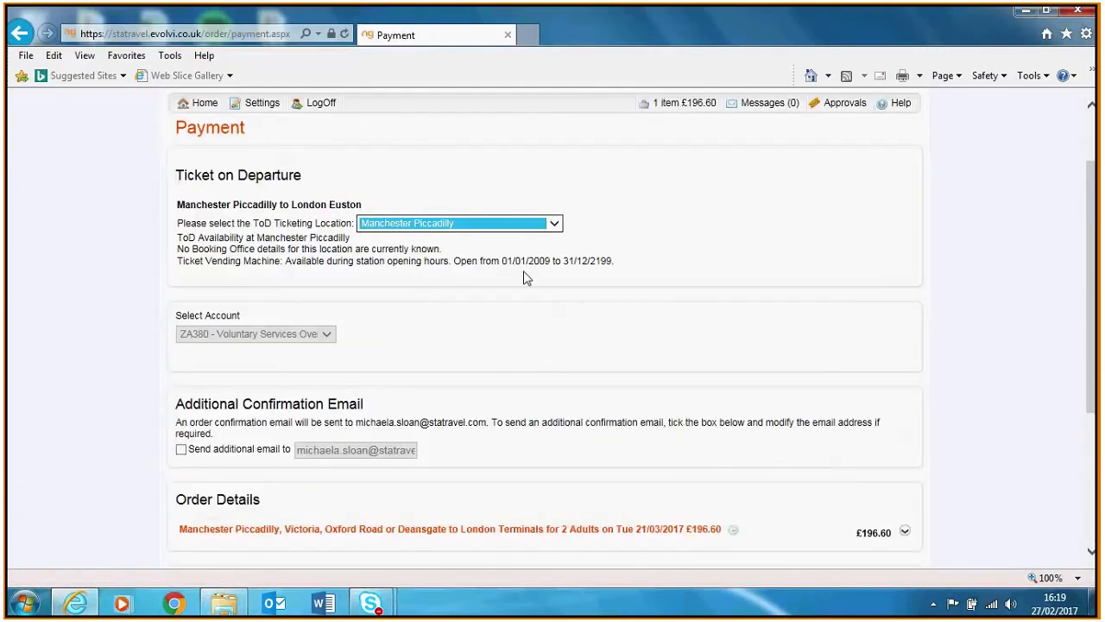
left_click(555, 224)
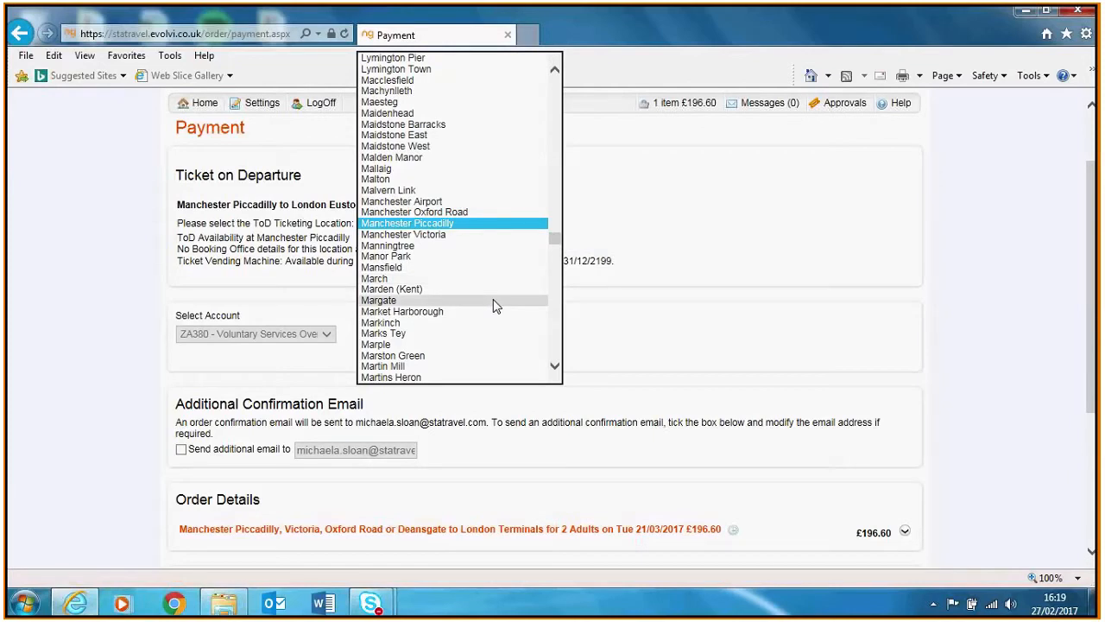
left_click(522, 223)
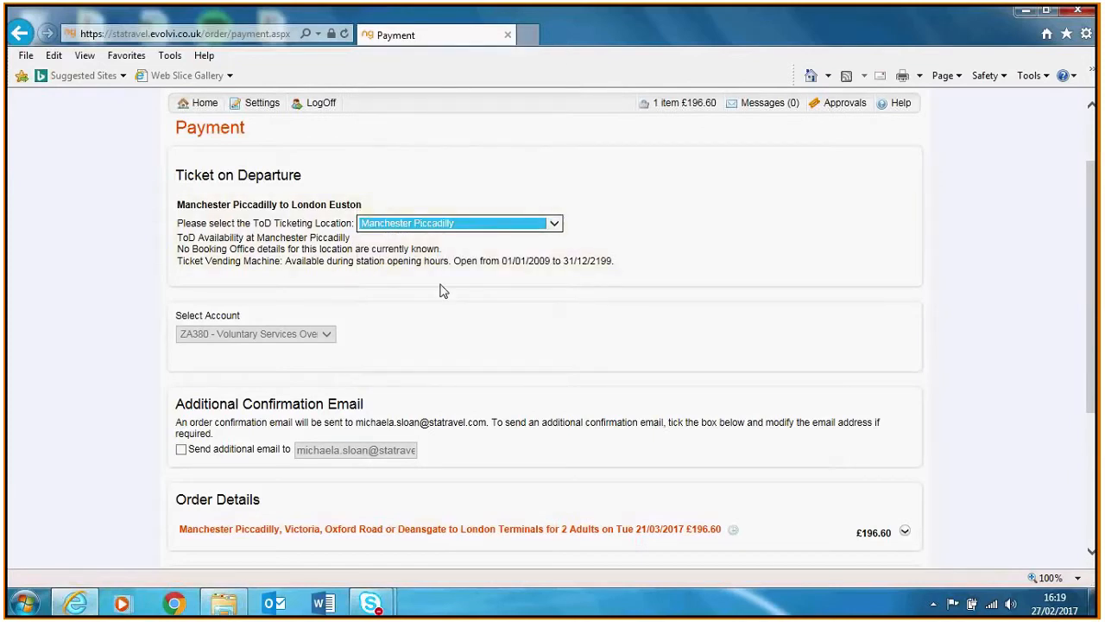
left_click_drag(1095, 259, 1094, 376)
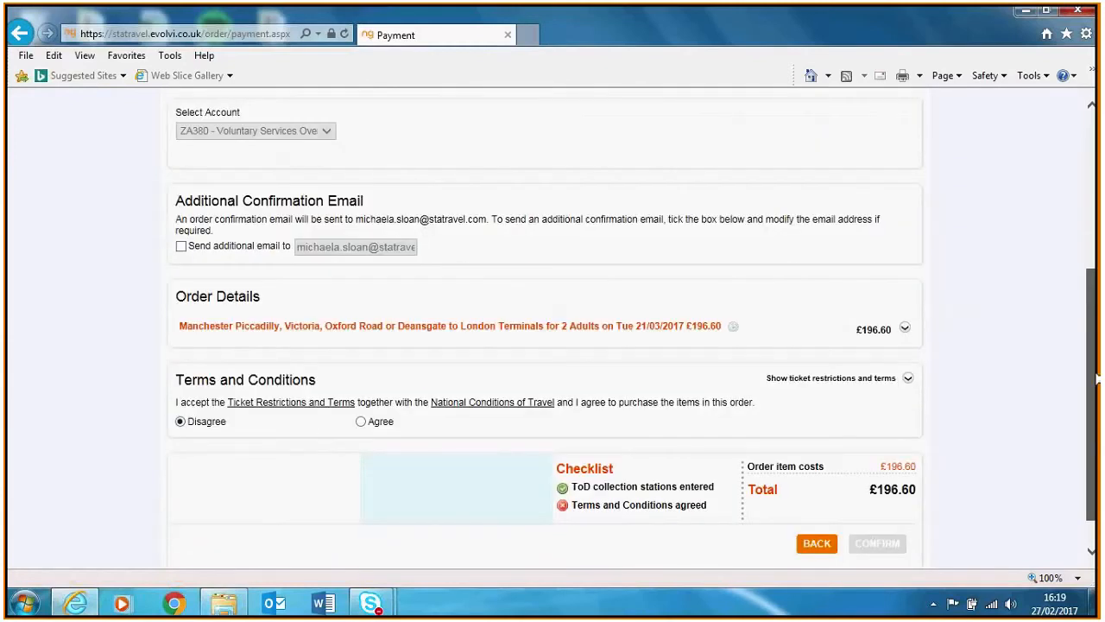
left_click_drag(488, 221, 357, 214)
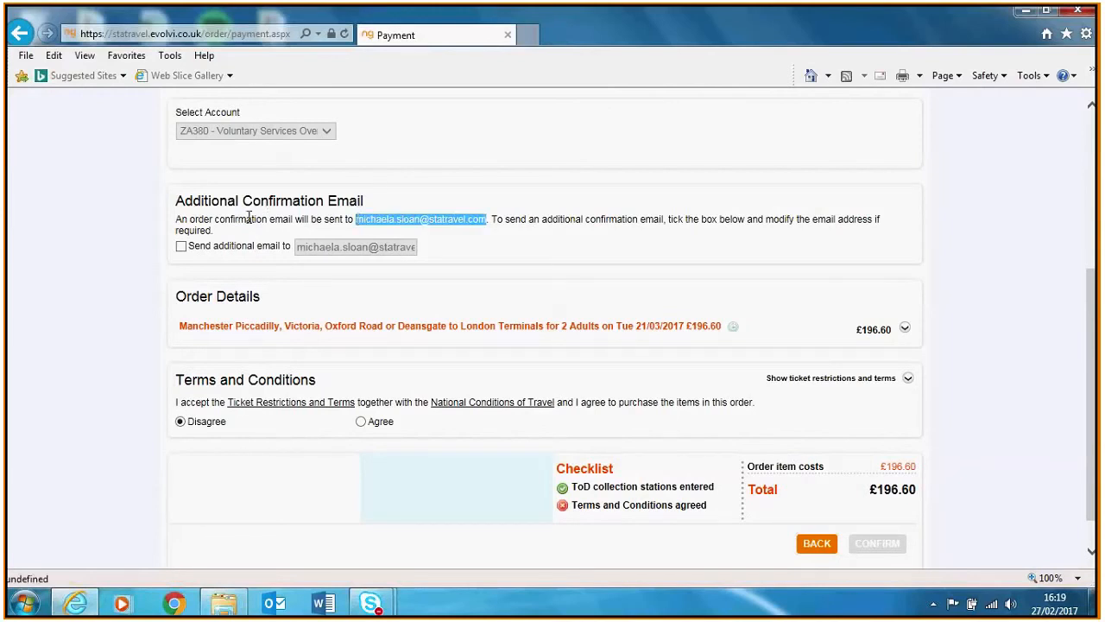
Enable the additional confirmation email and enter the second traveller's email address
left_click(181, 248)
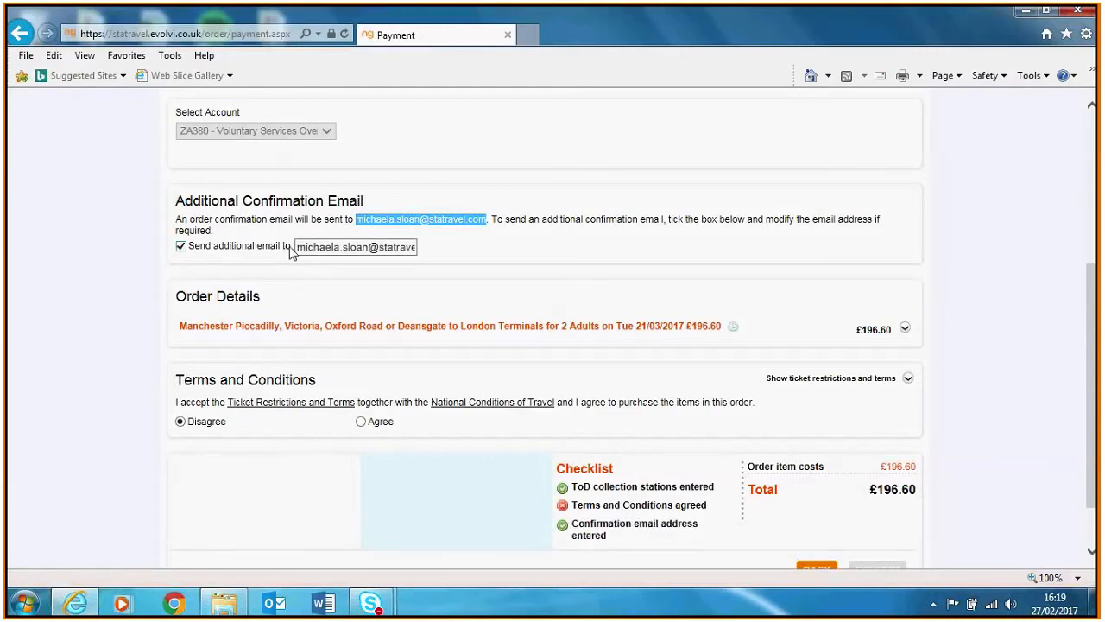
left_click_drag(294, 247, 564, 306)
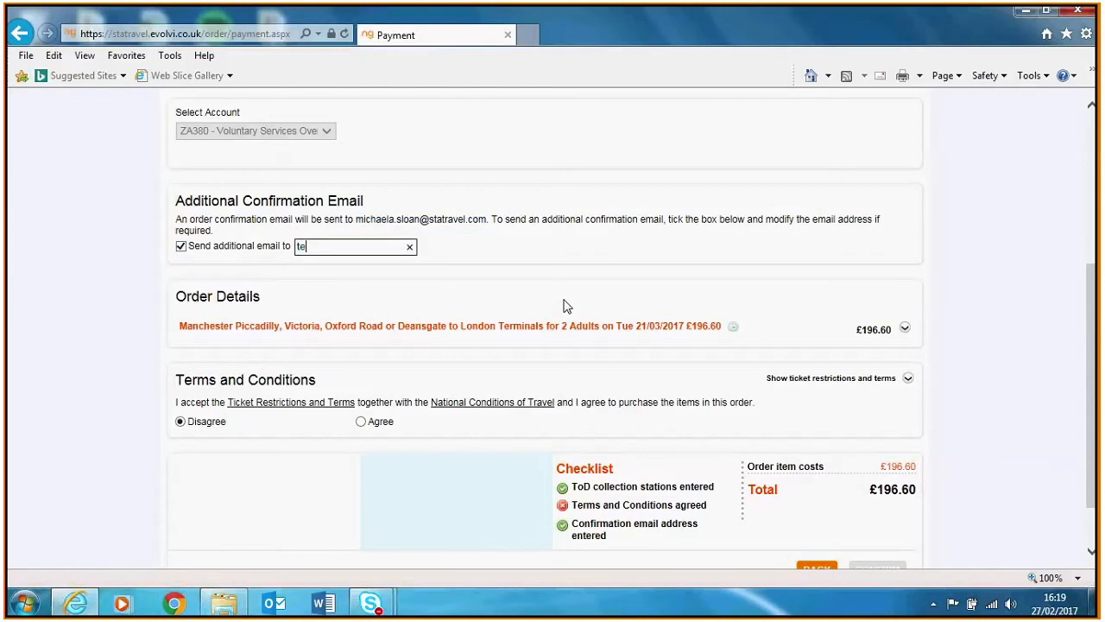
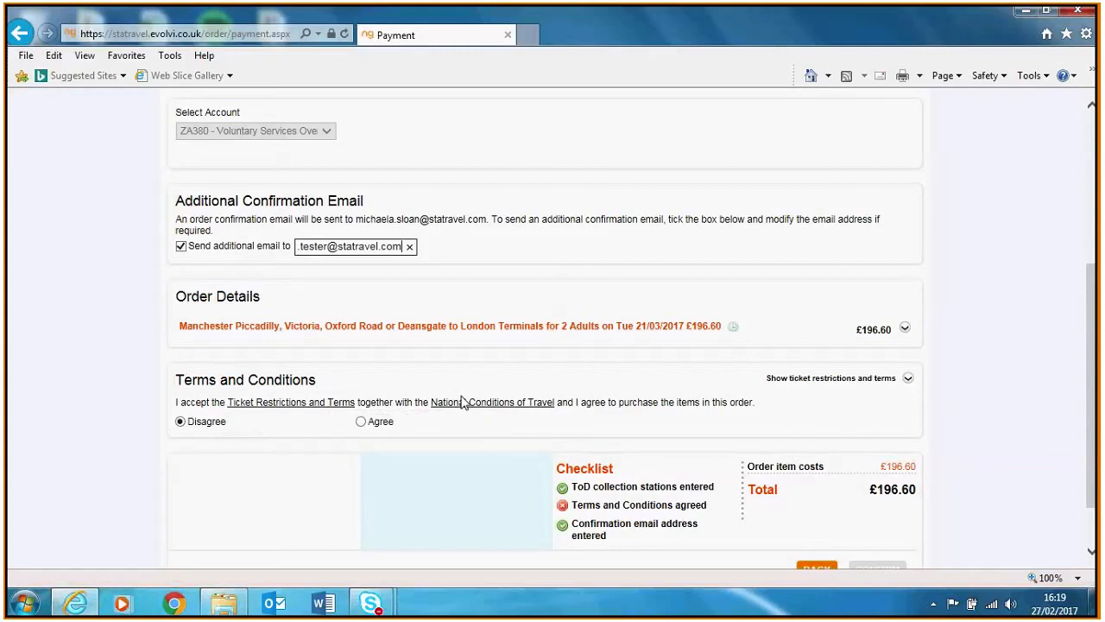
Agree to the Terms and Conditions and scroll down to the CONFIRM button
left_click(356, 423)
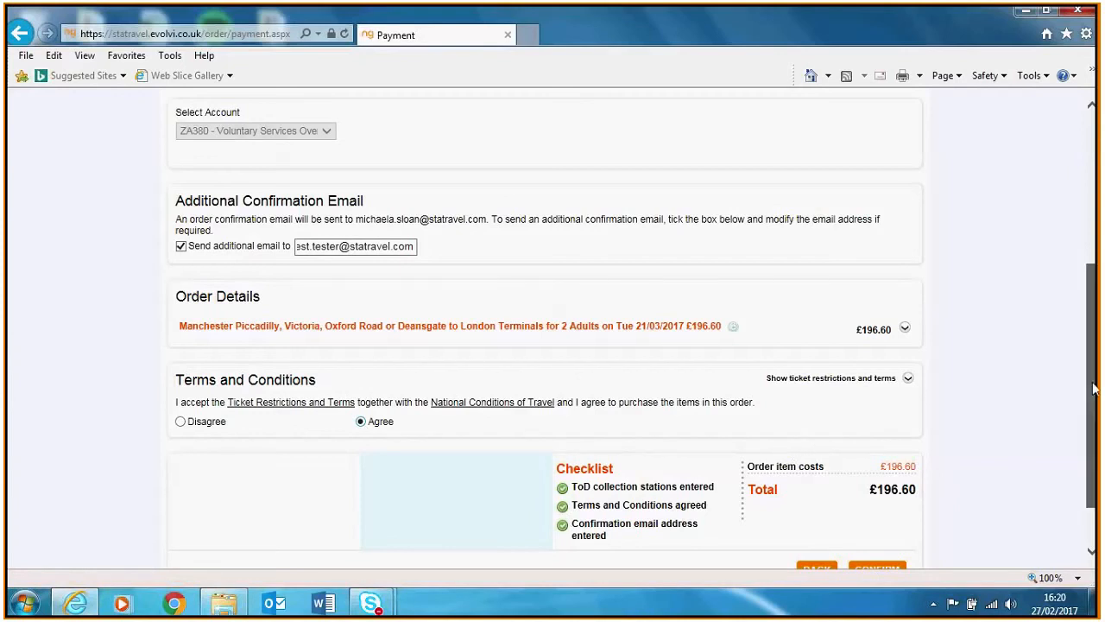
left_click_drag(1095, 386, 1098, 476)
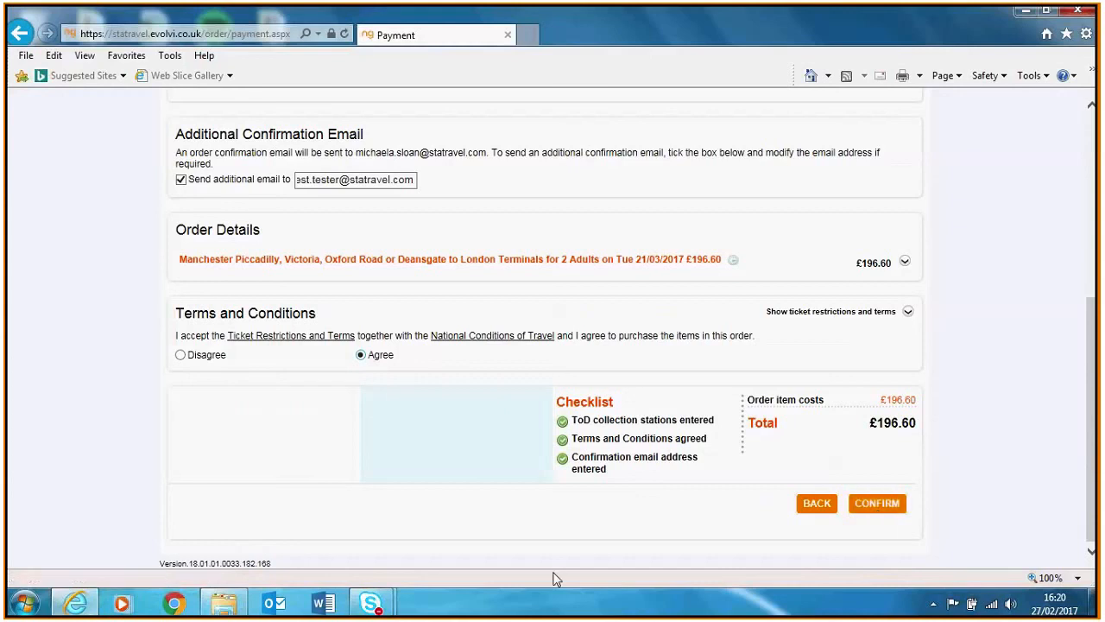
mouse_move(383, 609)
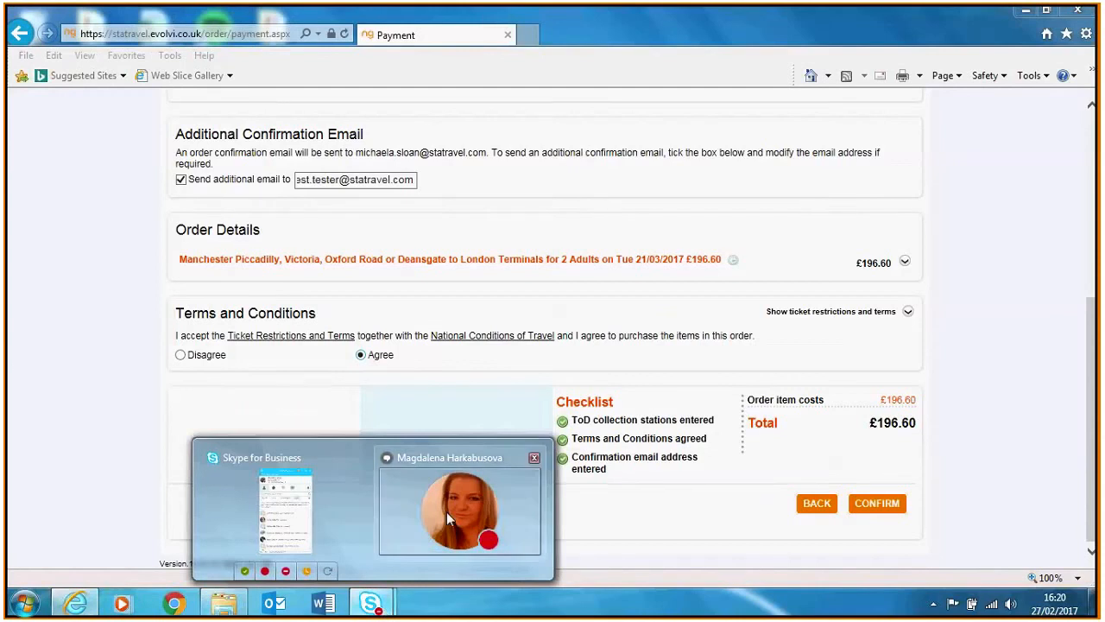